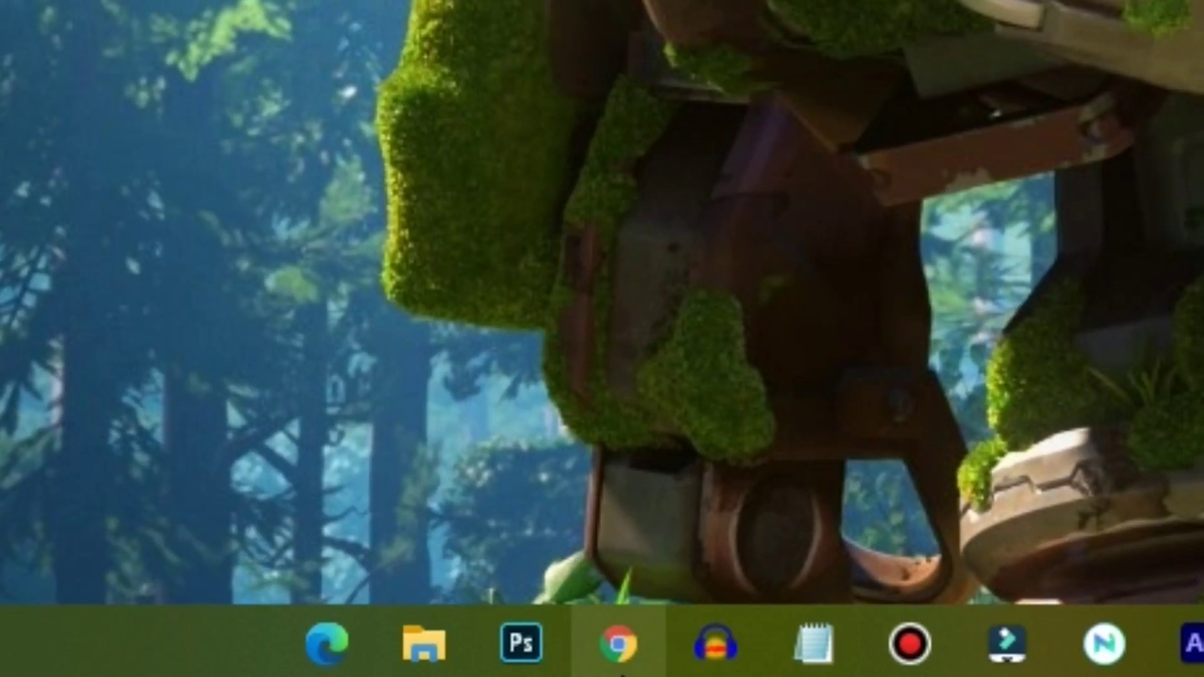
Step: Launch Google Chrome from the taskbar to a New Tab page
{"action": "left_click", "coordinate": [619, 668]}
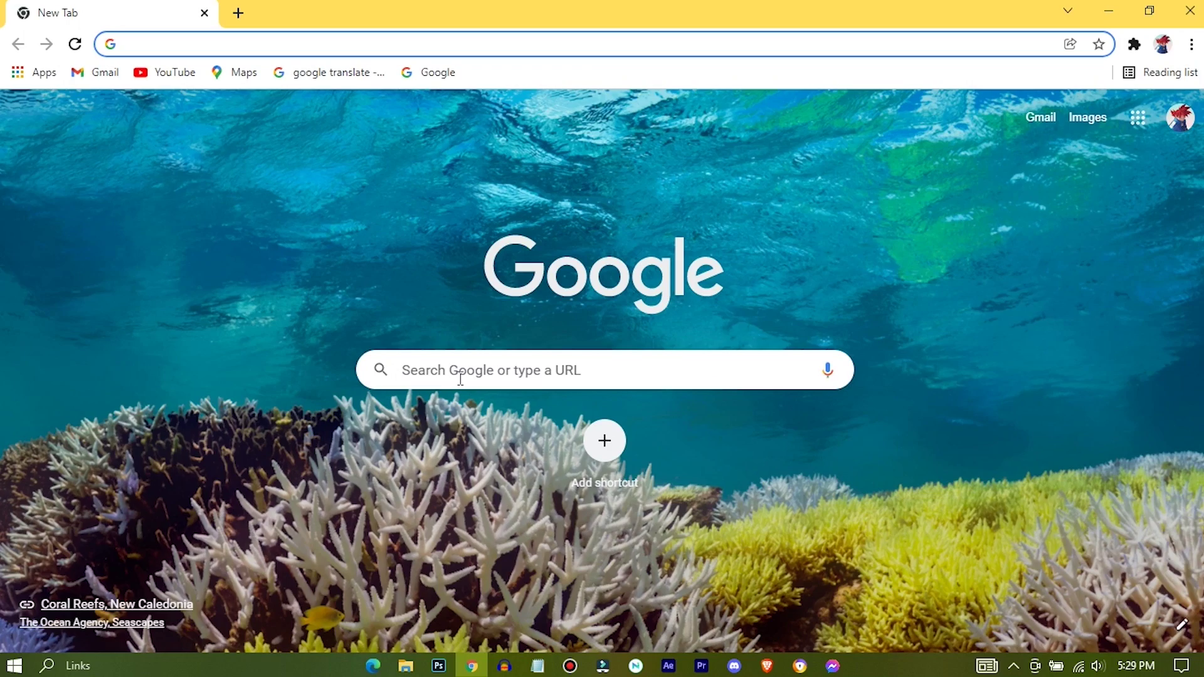
Step: Search Google for 'gameloop'
{"action": "left_click", "coordinate": [461, 379]}
{"action": "type", "text": "gameloop"}
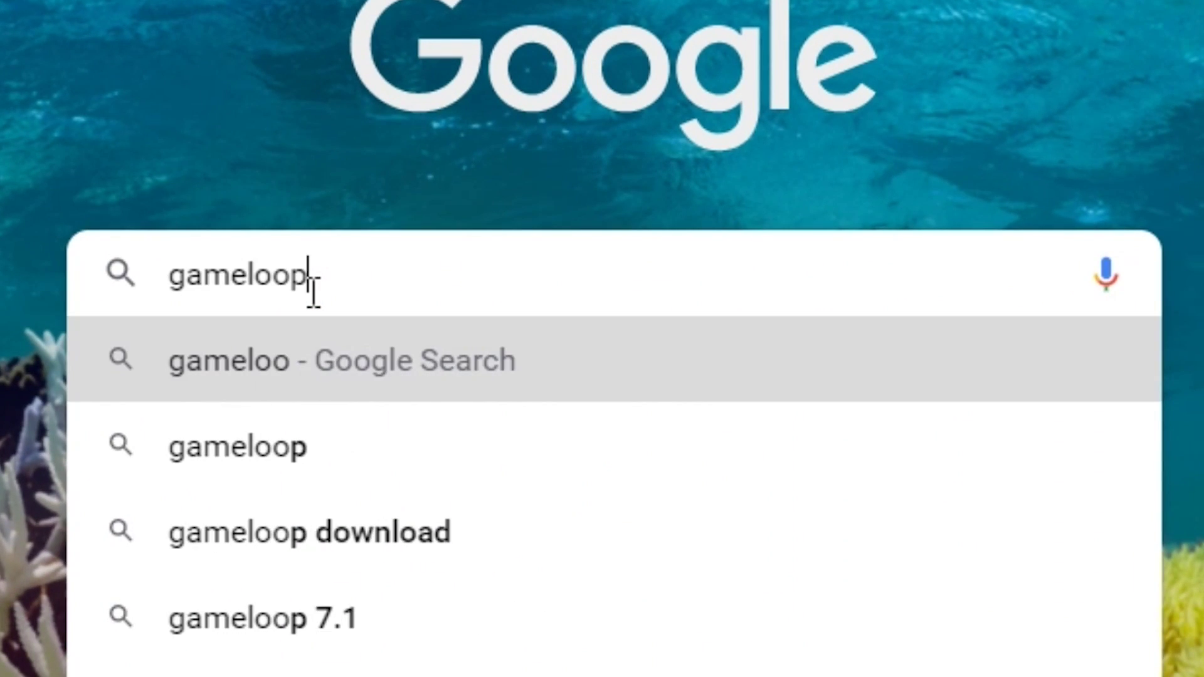
{"action": "key", "text": "Return"}
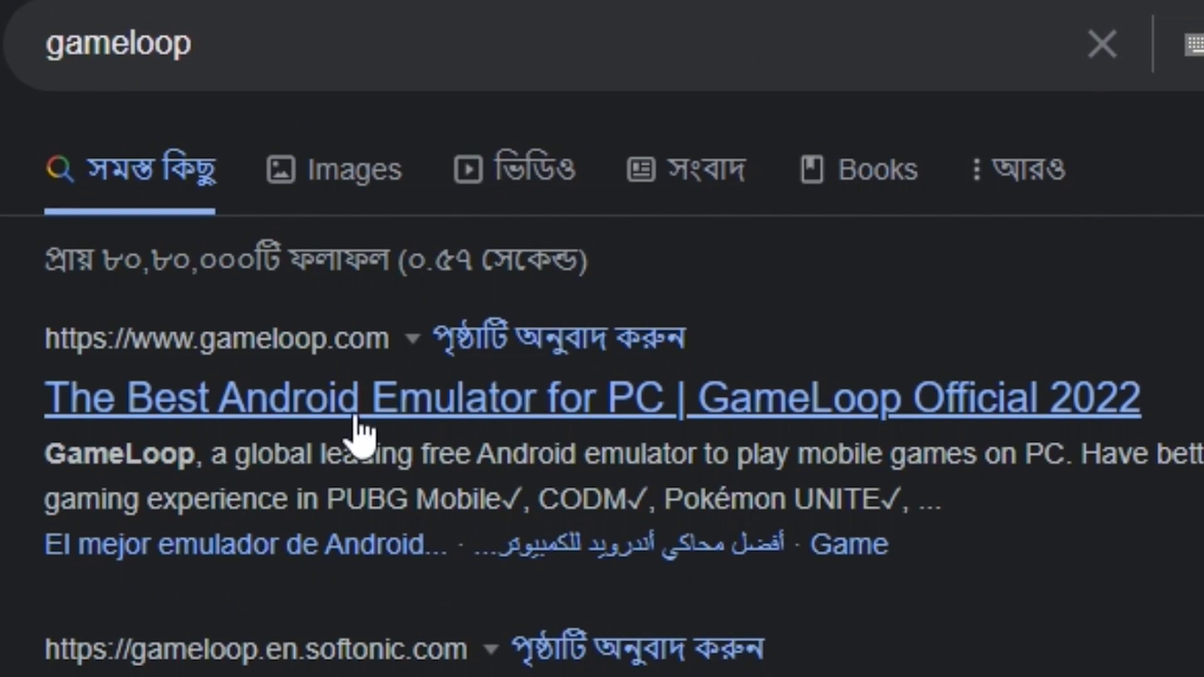
Step: Download the GameLoop installer from gameloop.com and snap Chrome to the right half
{"action": "left_click", "coordinate": [821, 412]}
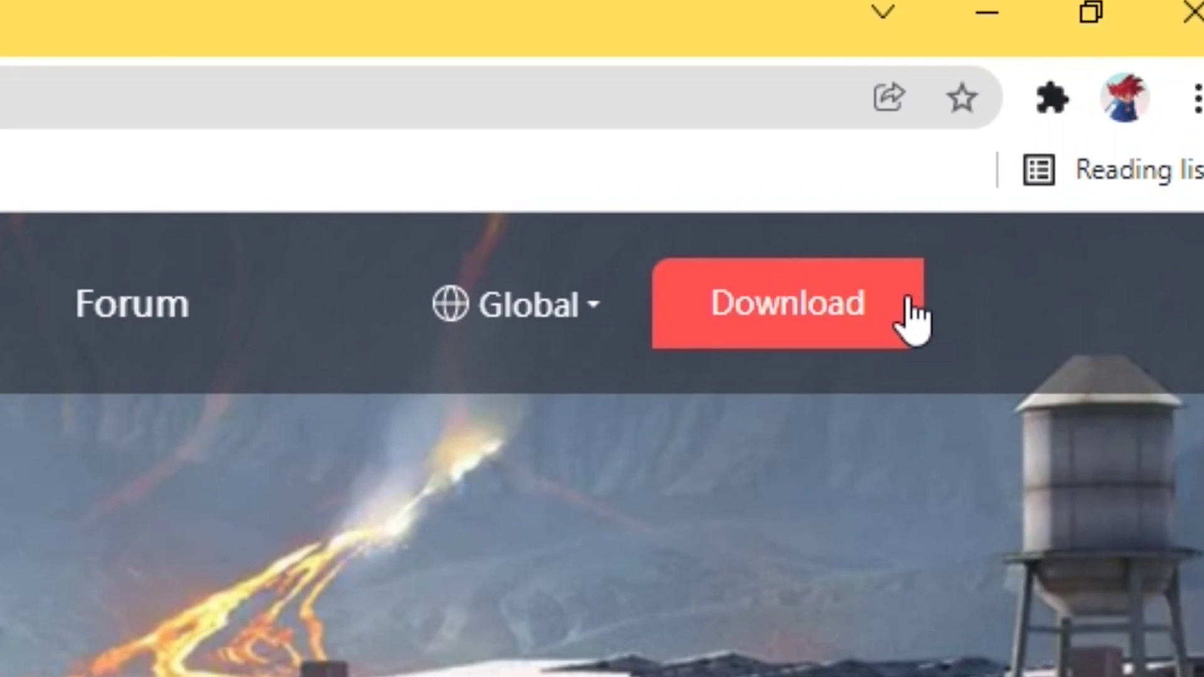
{"action": "left_click", "coordinate": [1077, 123]}
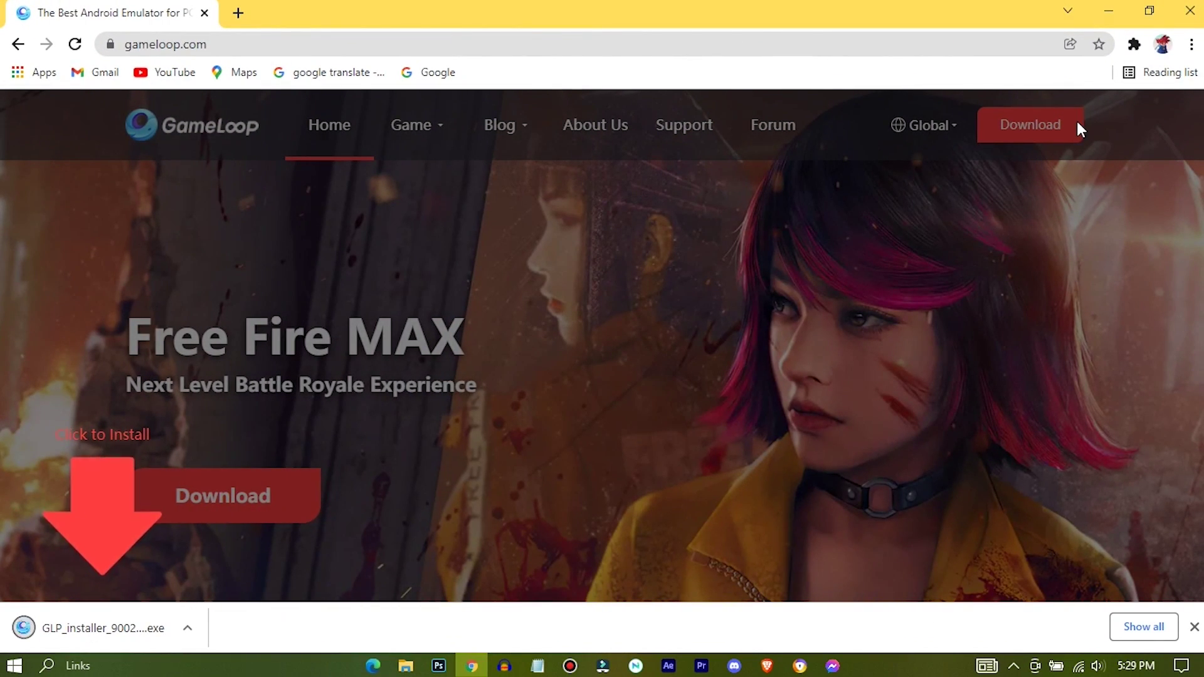
{"action": "key", "text": "super+Right"}
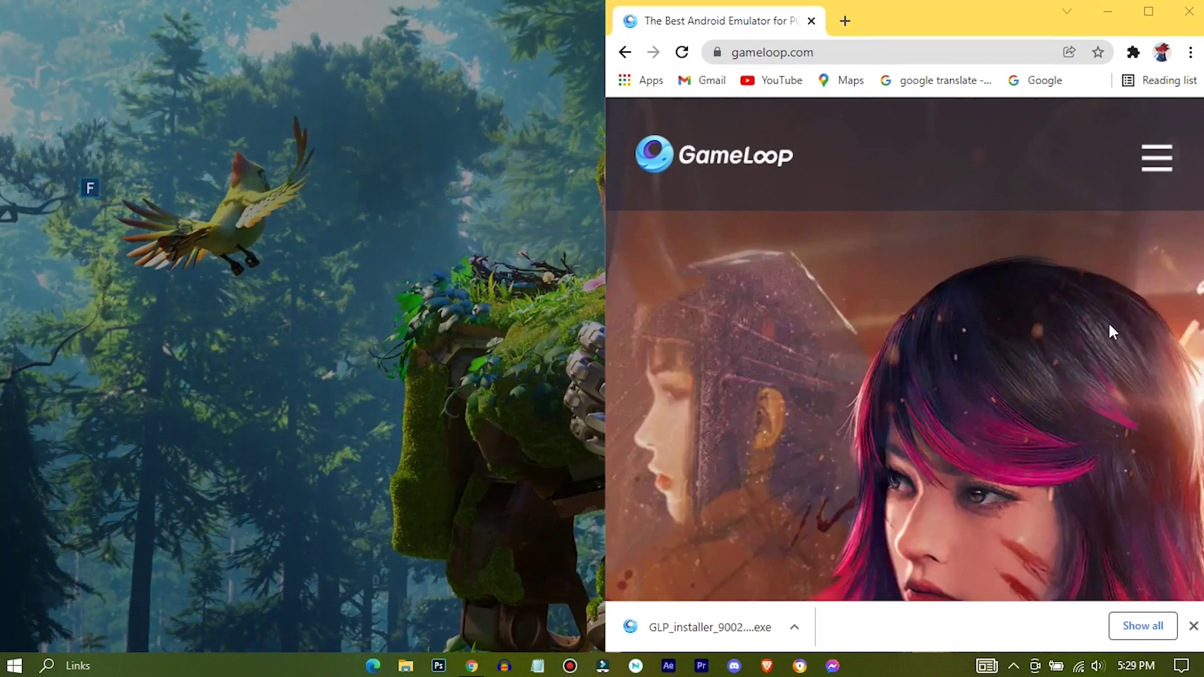
Step: Copy the GLP_installer exe onto the desktop, close Chrome, and run the installer
{"action": "left_click", "coordinate": [555, 462]}
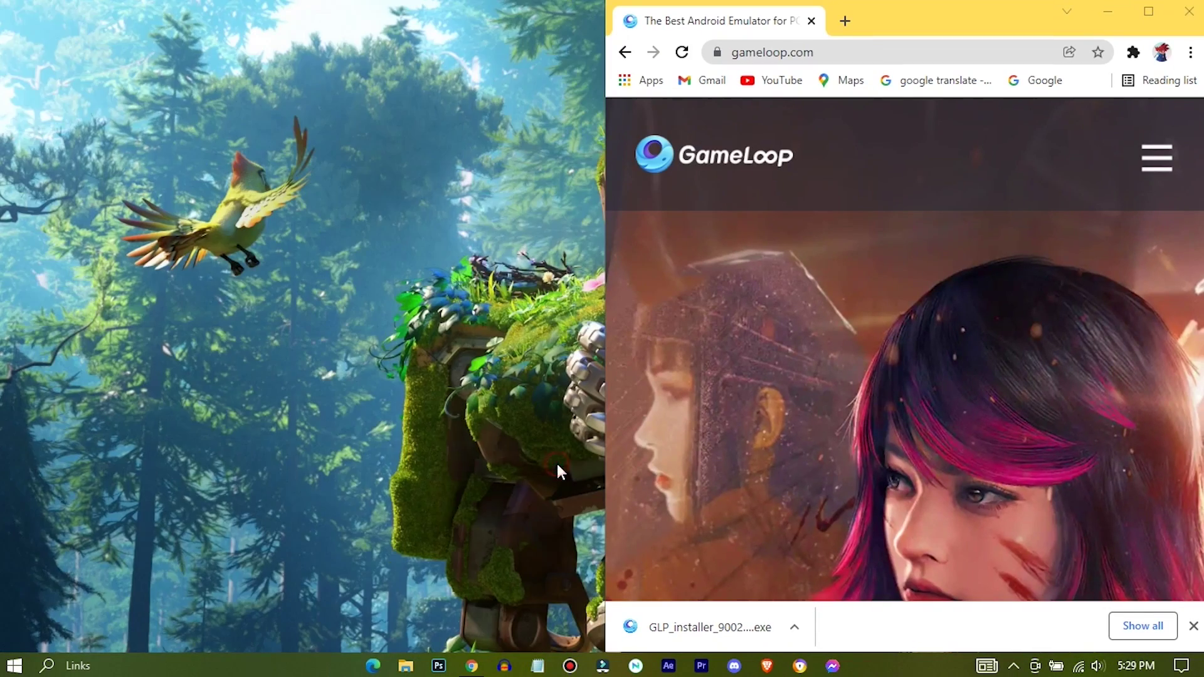
{"action": "left_click_drag", "start_coordinate": [688, 640], "coordinate": [95, 204]}
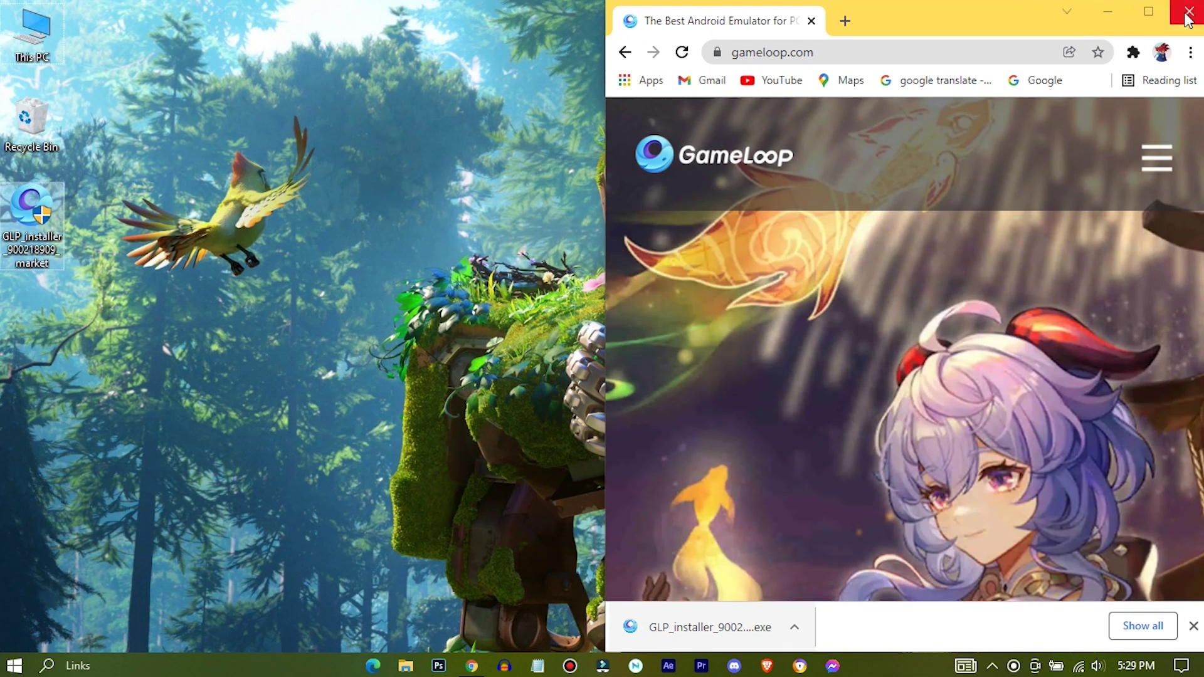
{"action": "left_click", "coordinate": [1188, 13]}
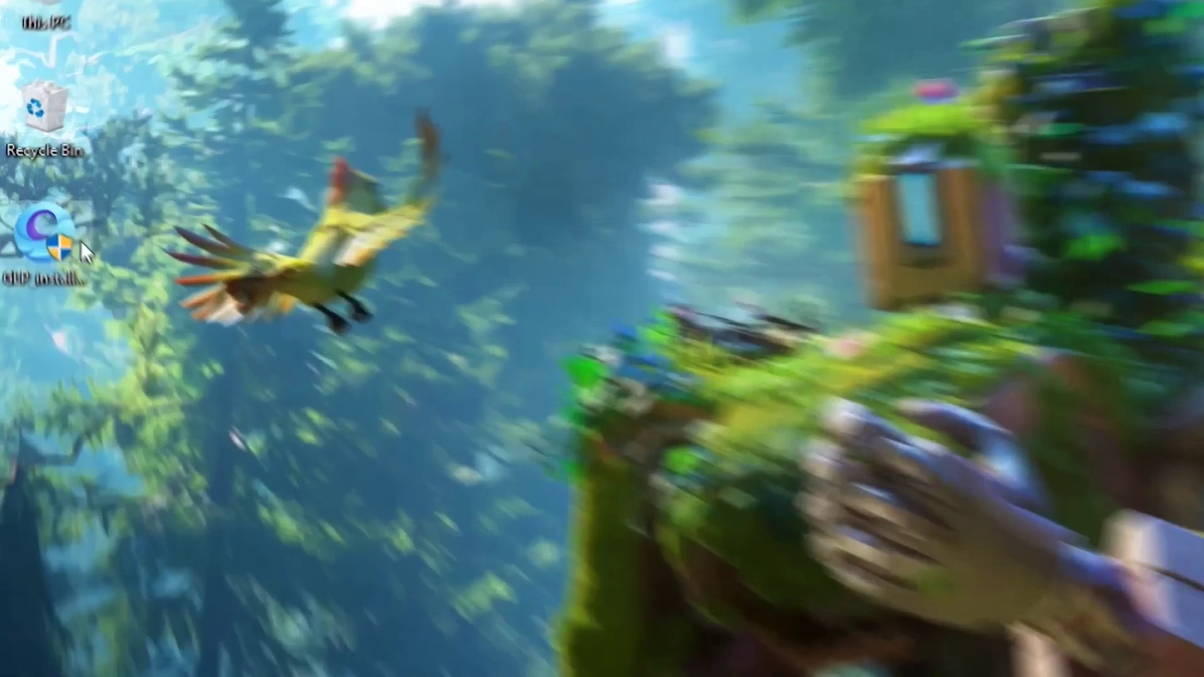
{"action": "left_click", "coordinate": [28, 216]}
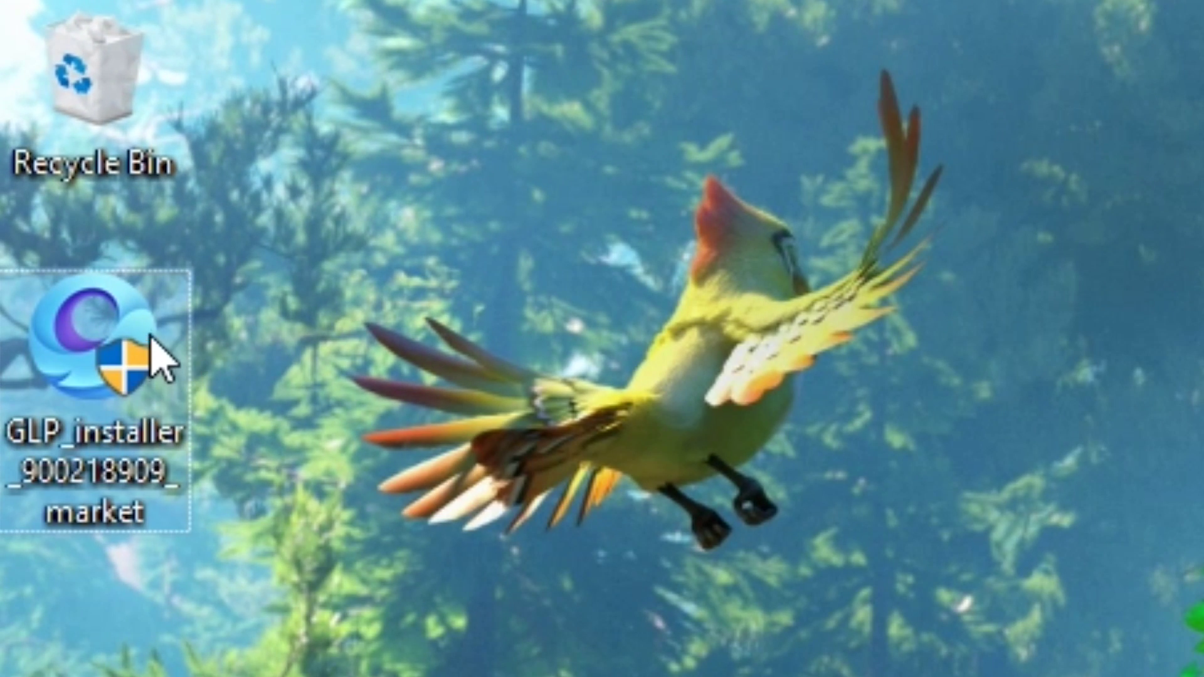
{"action": "double_click", "coordinate": [160, 336]}
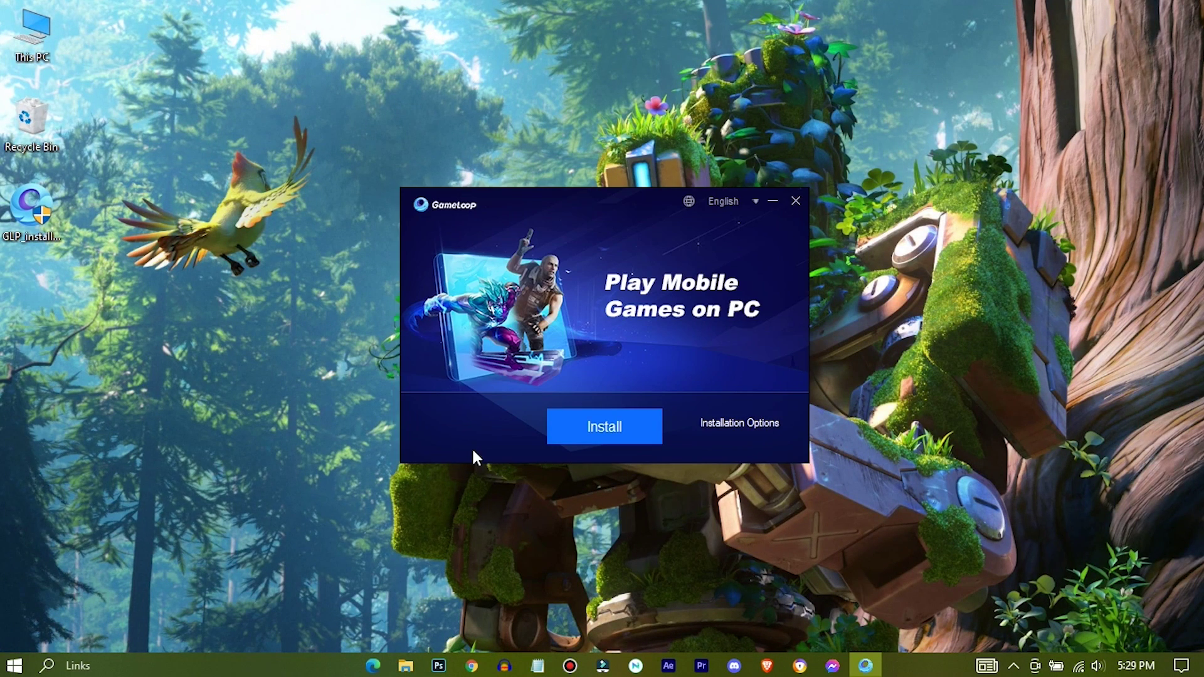
Step: Create a new 'gameloop' folder on New Volume (H:) as the install location
{"action": "left_click", "coordinate": [757, 431]}
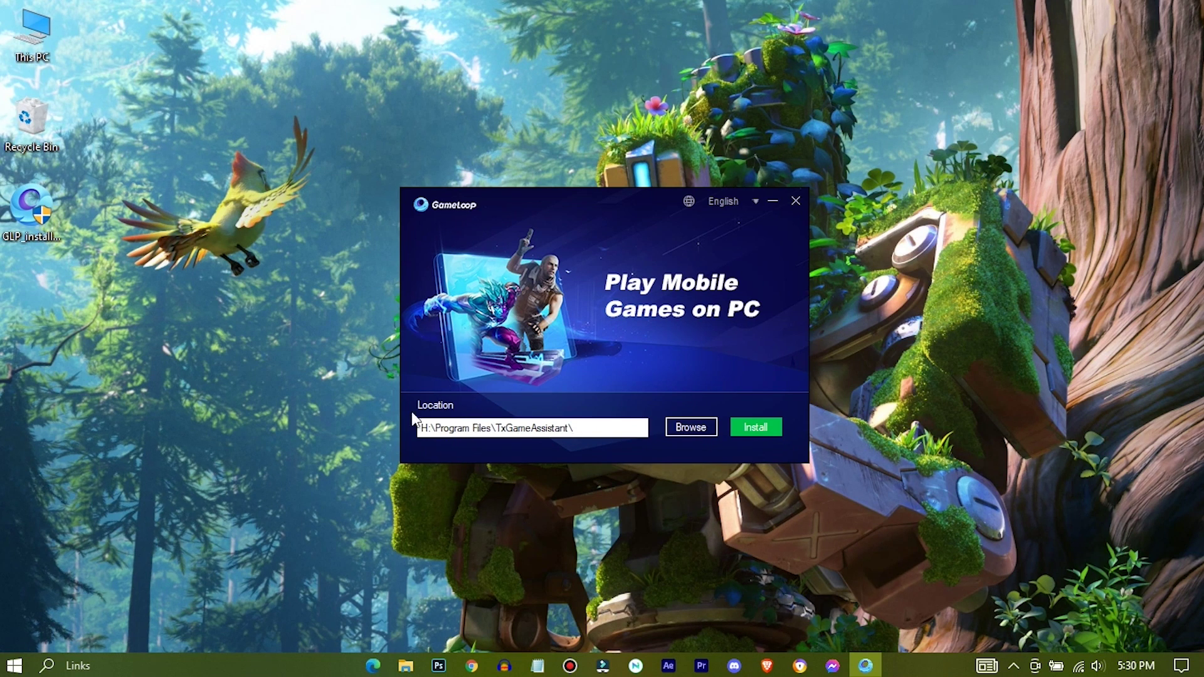
{"action": "left_click", "coordinate": [690, 429]}
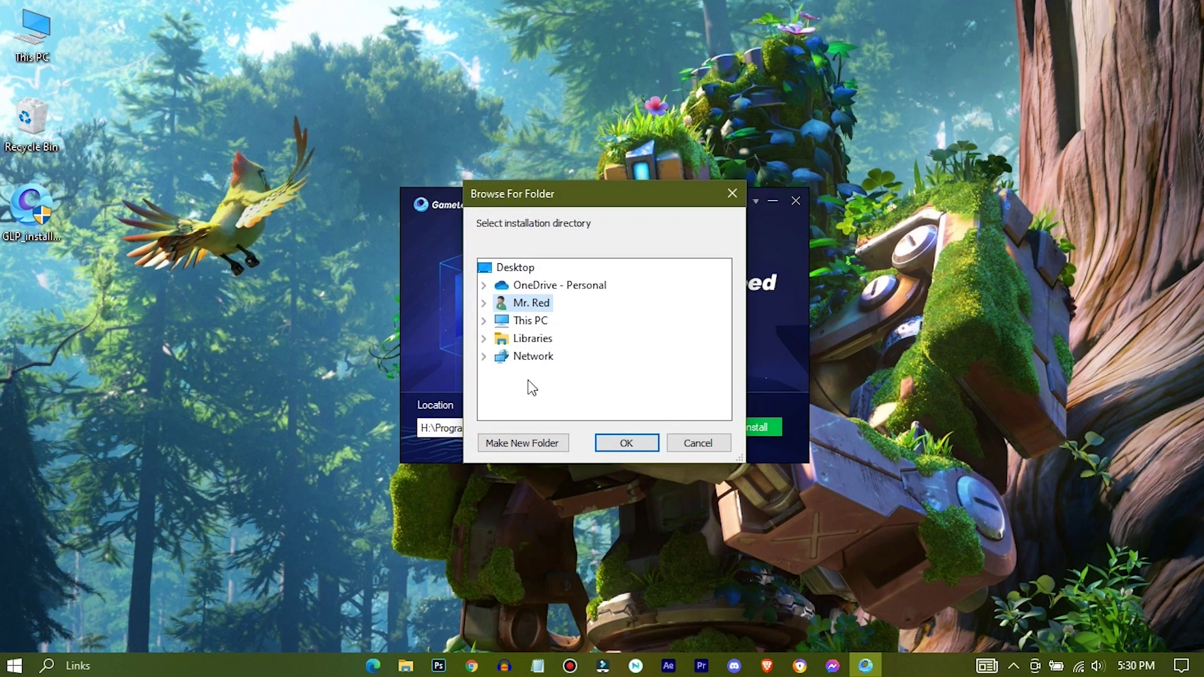
{"action": "left_click", "coordinate": [484, 320]}
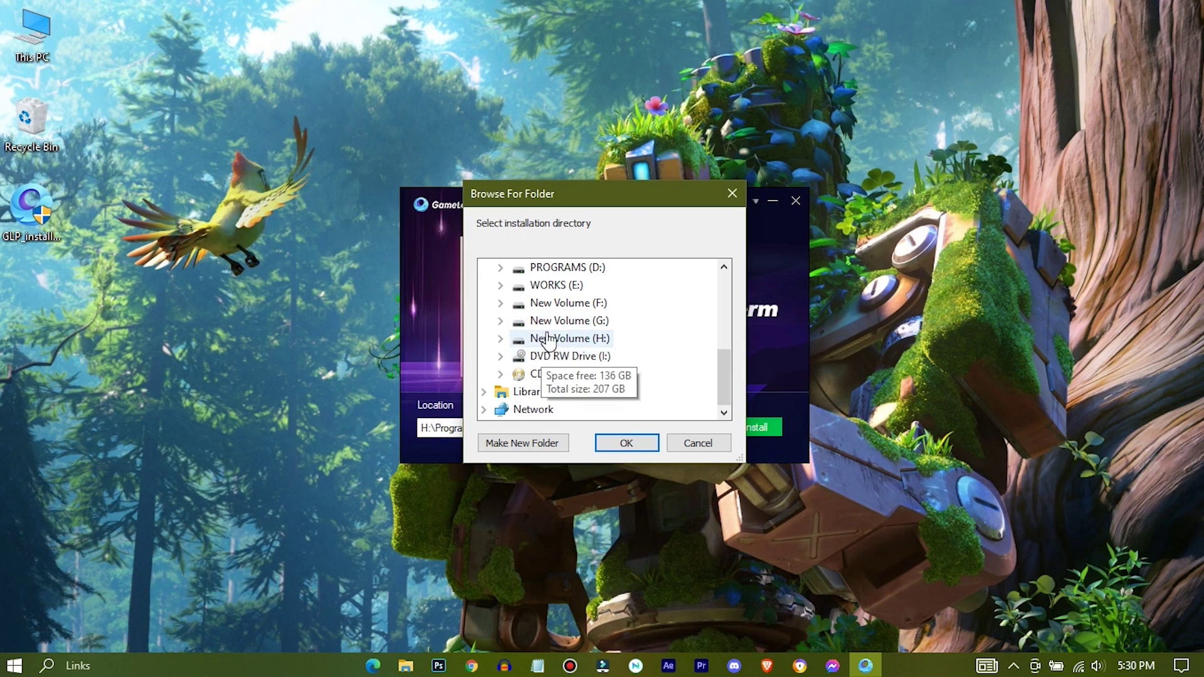
{"action": "double_click", "coordinate": [547, 337]}
{"action": "left_click", "coordinate": [559, 446]}
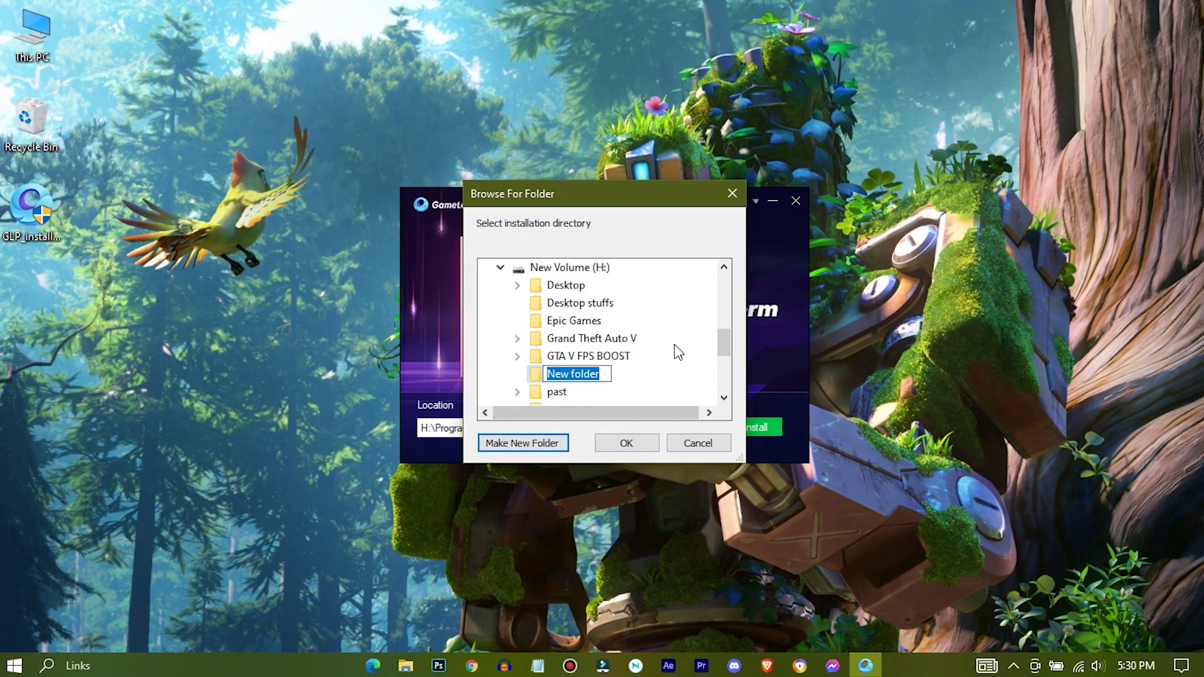
{"action": "type", "text": "gameloop"}
{"action": "left_click", "coordinate": [627, 441]}
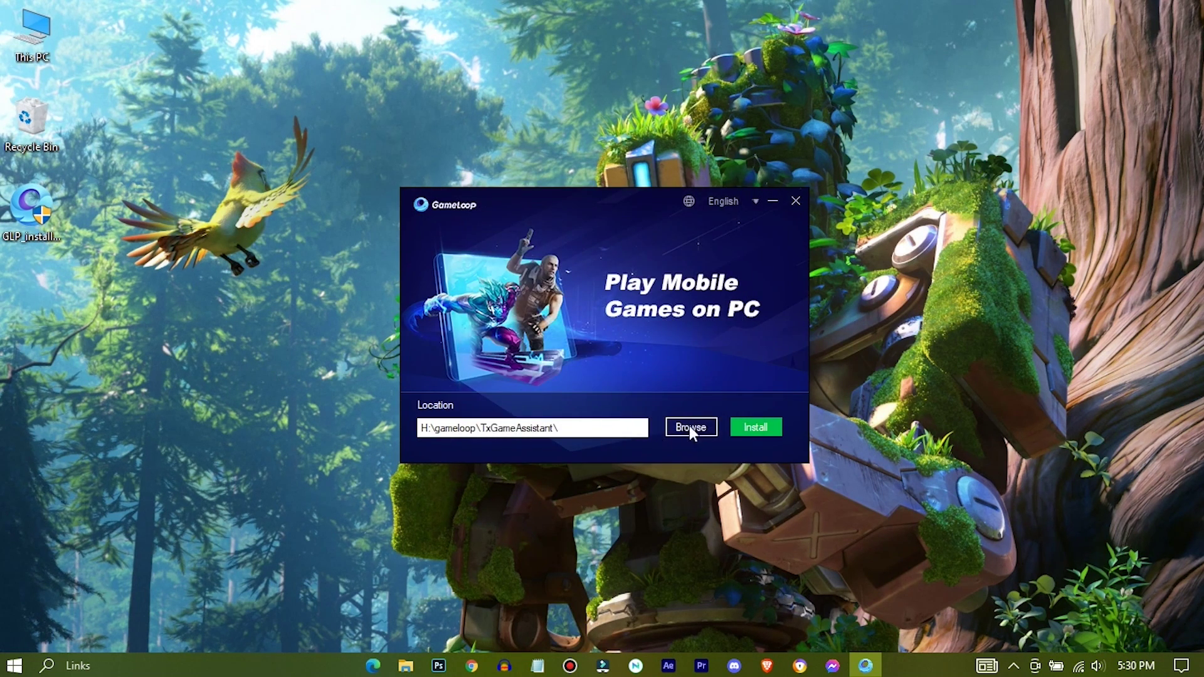
Step: Reconfirm H:\gameloop as the install folder and start the GameLoop installation
{"action": "left_click", "coordinate": [690, 427]}
{"action": "left_click", "coordinate": [483, 321]}
{"action": "left_click", "coordinate": [501, 338]}
{"action": "left_click", "coordinate": [545, 344]}
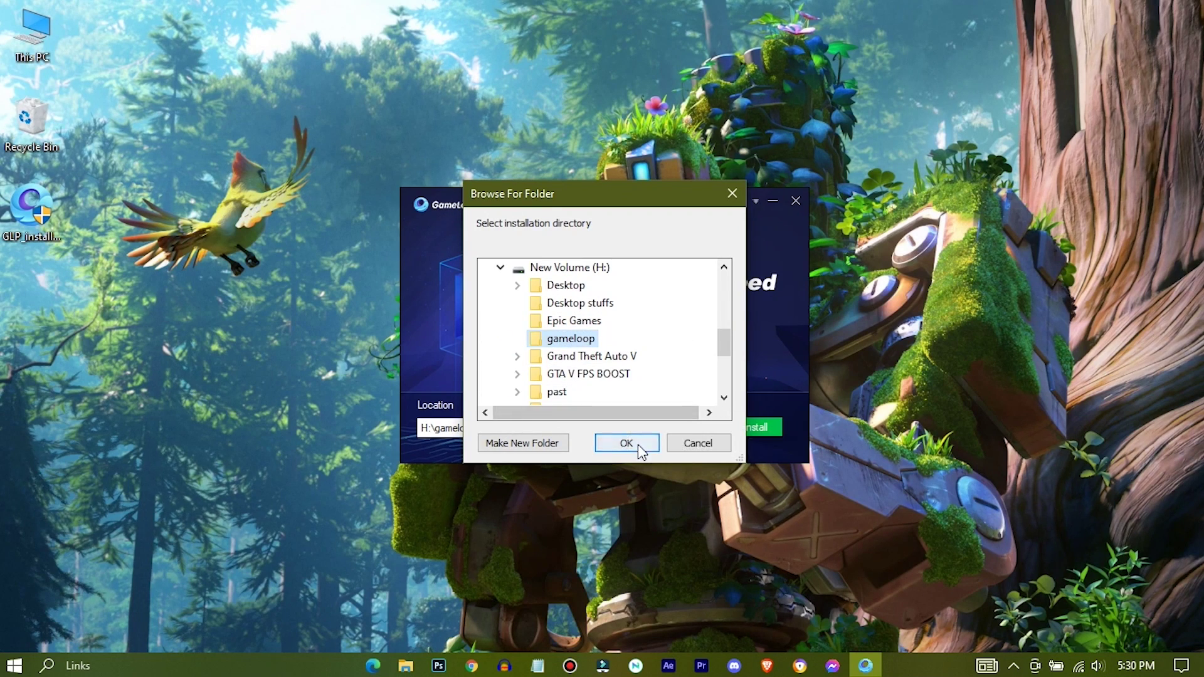
{"action": "left_click", "coordinate": [626, 443]}
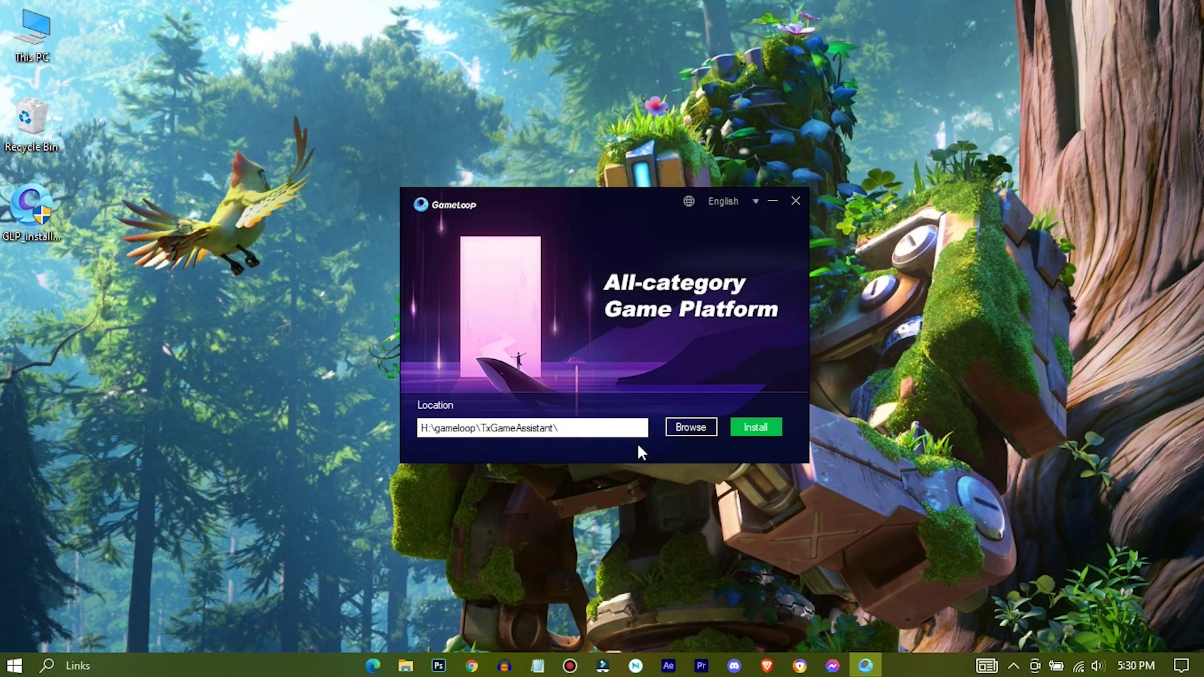
{"action": "left_click", "coordinate": [757, 425]}
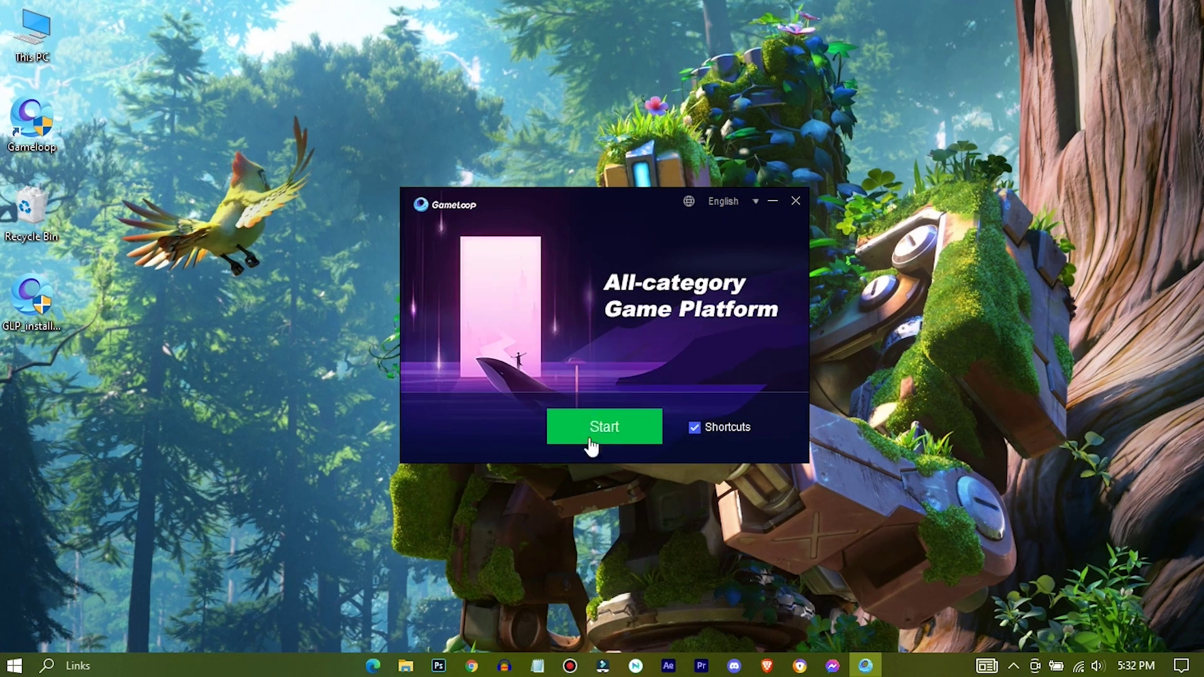
Step: Start GameLoop once the installation has finished
{"action": "left_click", "coordinate": [592, 432]}
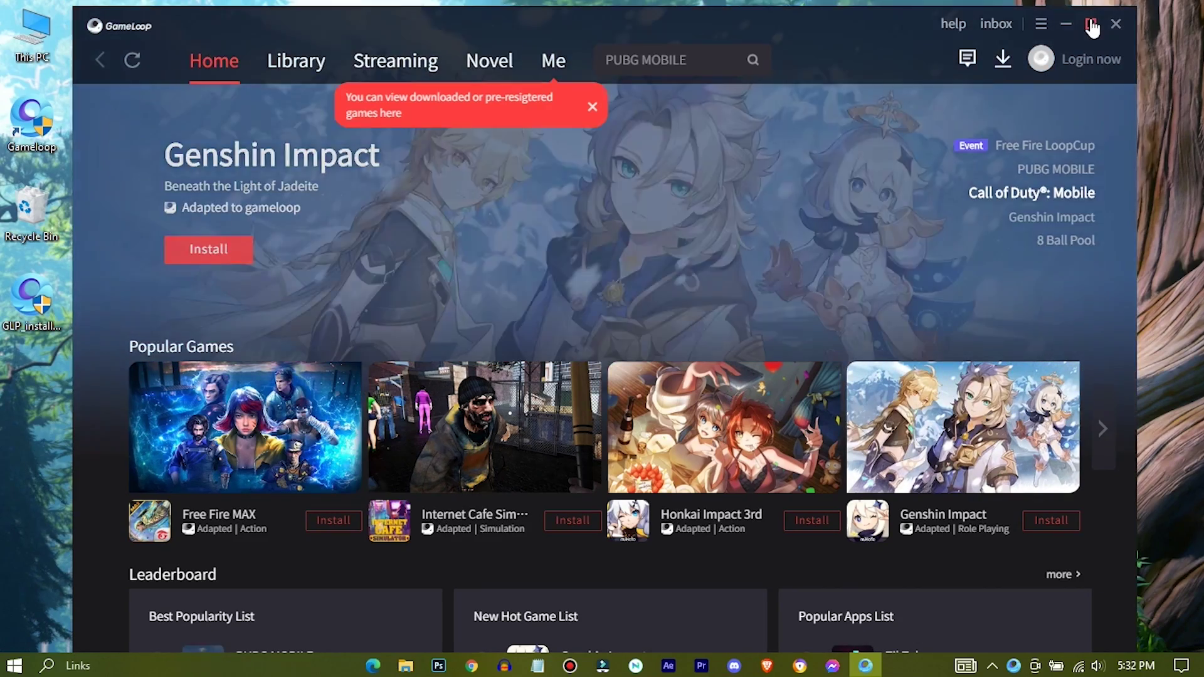
Step: Maximize GameLoop, dismiss the downloads tip, and search for 'call of duty mobile'
{"action": "left_click", "coordinate": [1090, 20]}
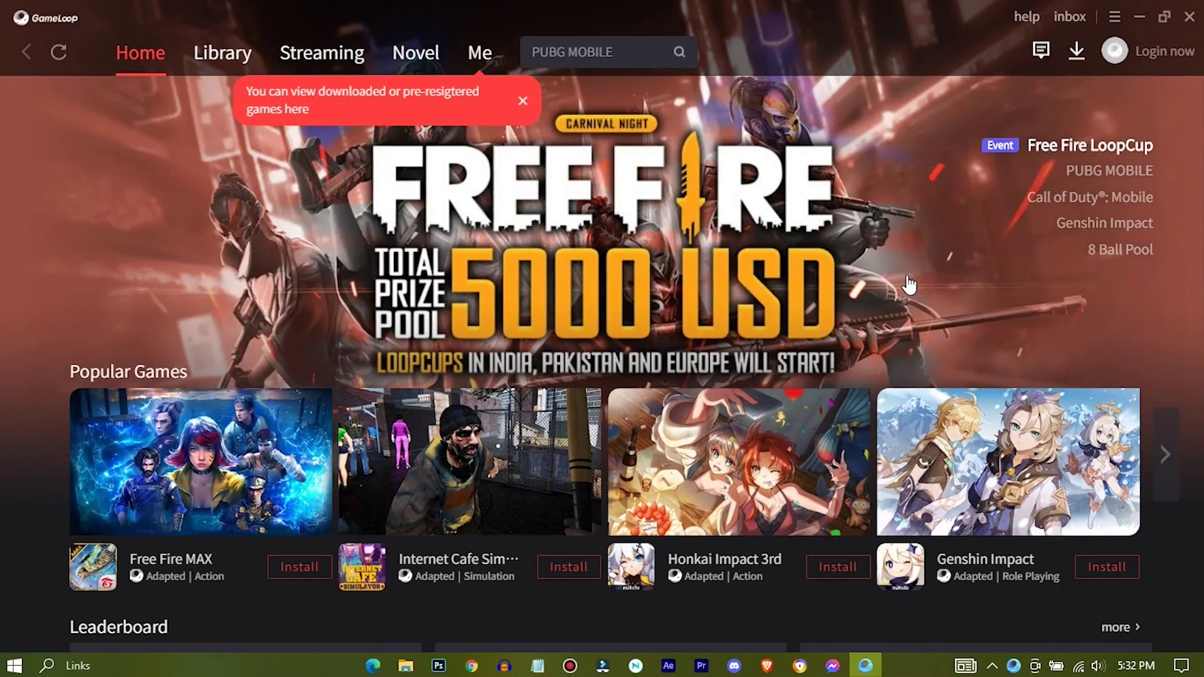
{"action": "left_click", "coordinate": [523, 101]}
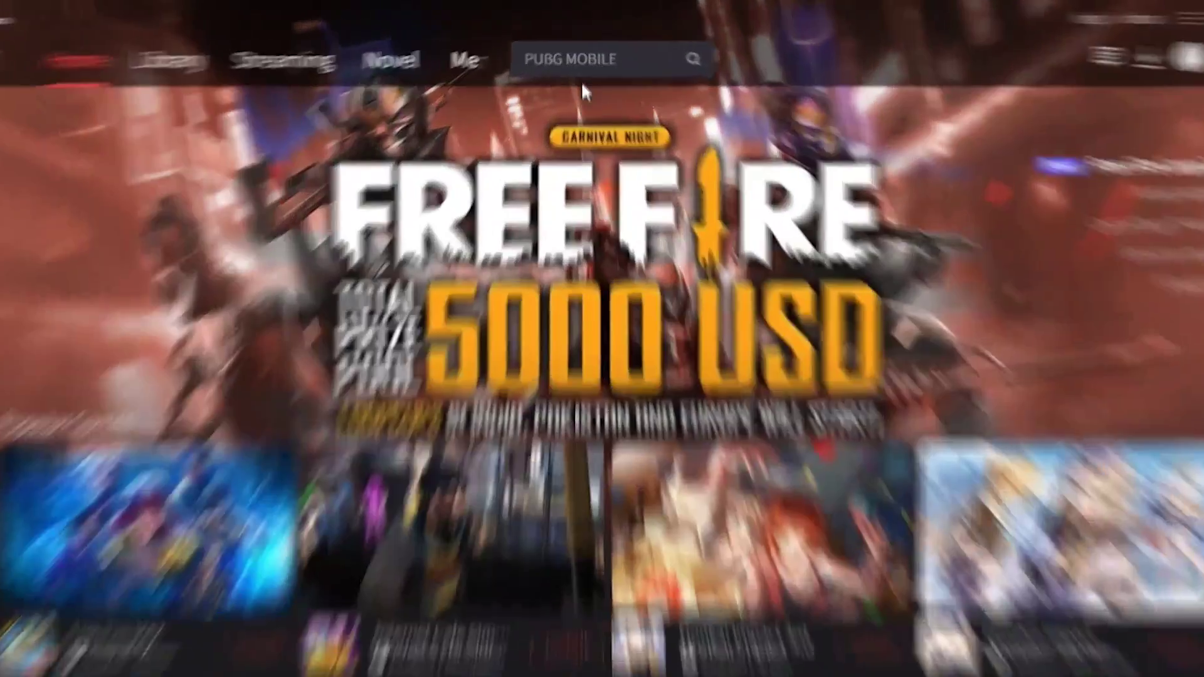
{"action": "left_click", "coordinate": [579, 56]}
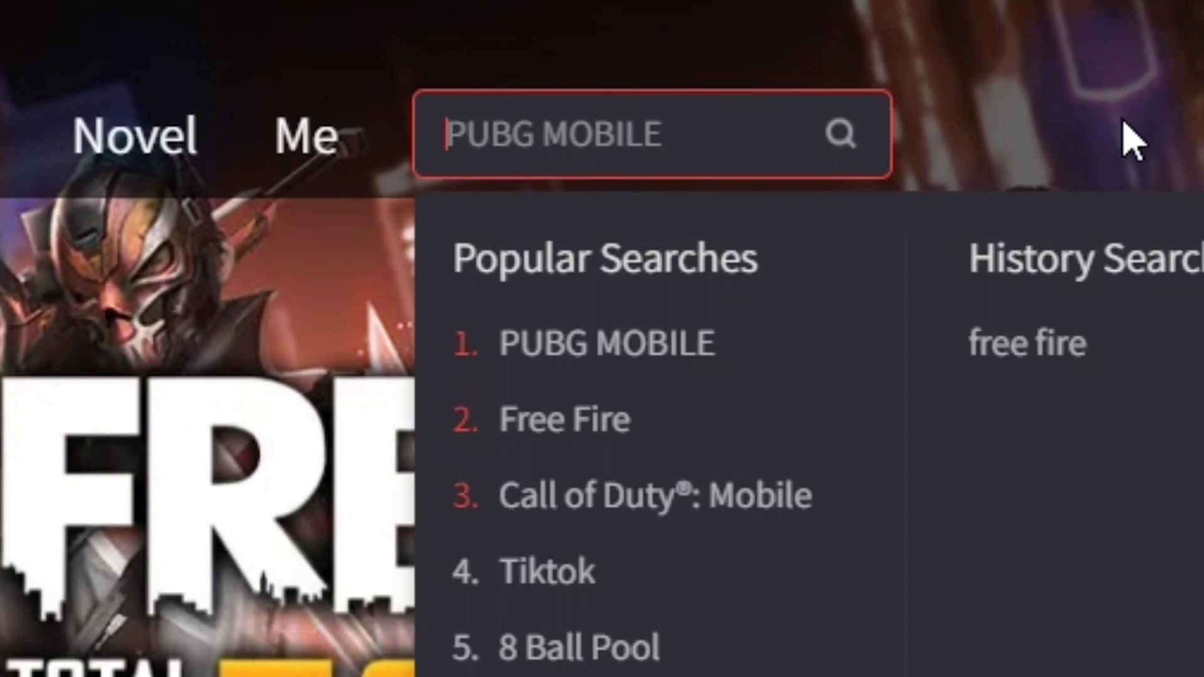
{"action": "type", "text": "call of duty m"}
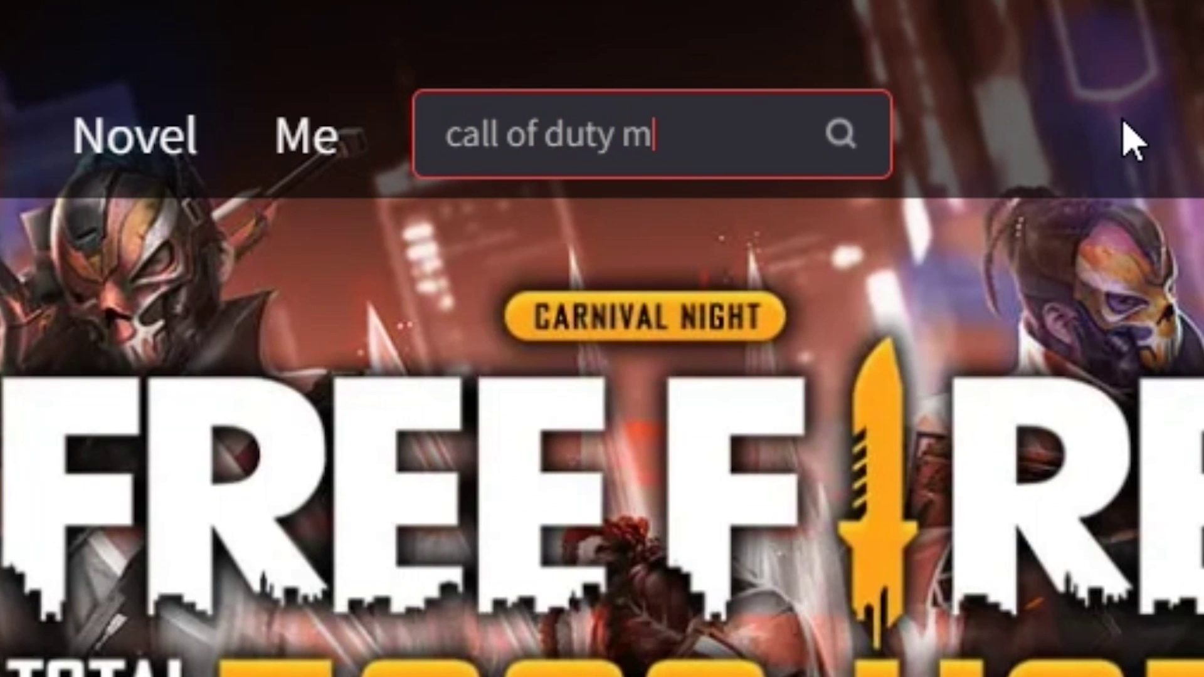
{"action": "type", "text": "obile"}
{"action": "key", "text": "BackSpace"}
{"action": "type", "text": "le"}
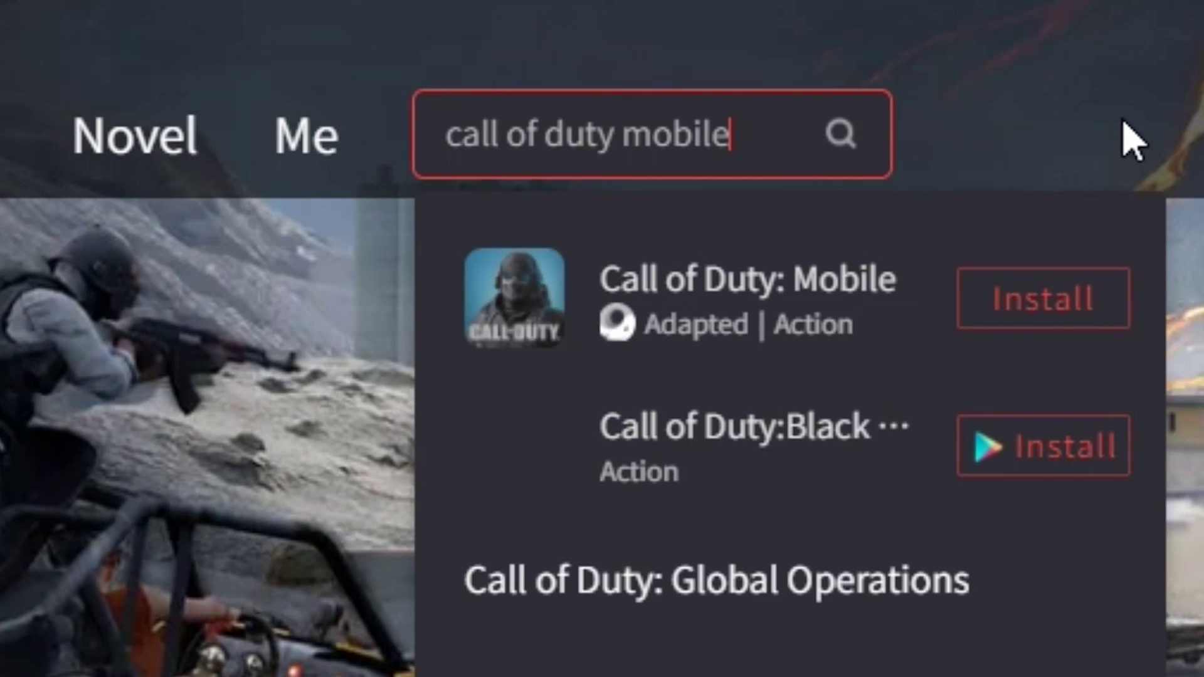
{"action": "key", "text": "Return"}
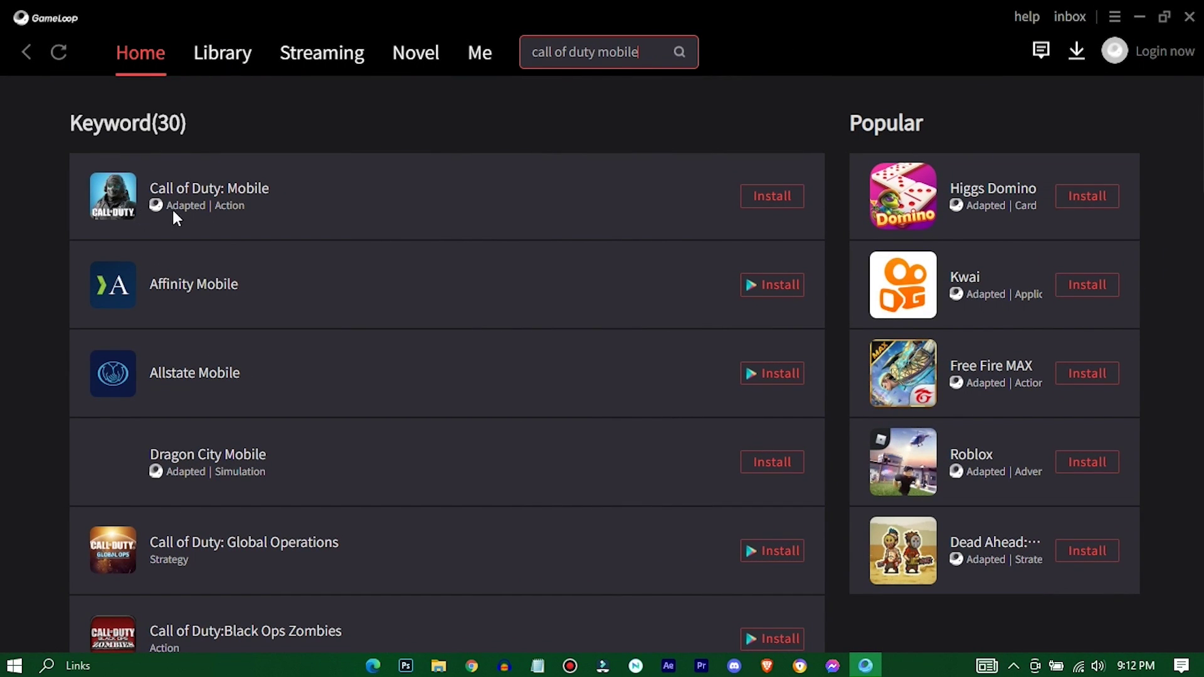
Step: Open the Call of Duty: Mobile store page, browse its screenshots, install it, and view progress
{"action": "left_click", "coordinate": [209, 200]}
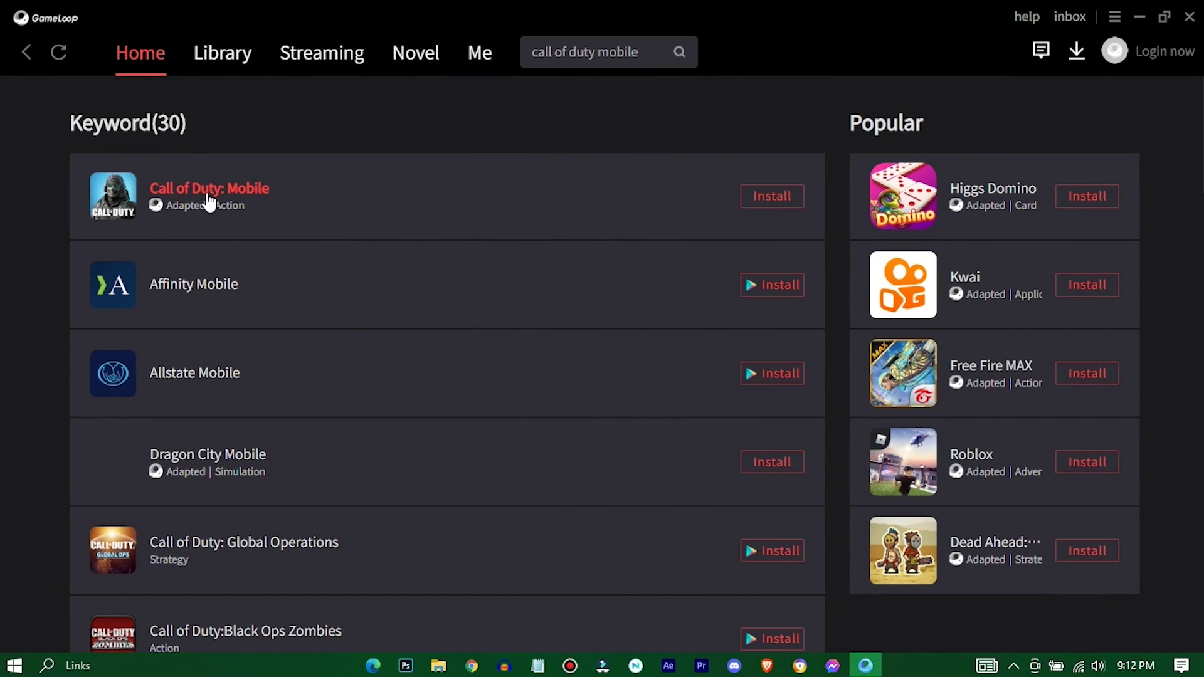
{"action": "scroll", "coordinate": [871, 288], "scroll_direction": "down", "scroll_amount": 2}
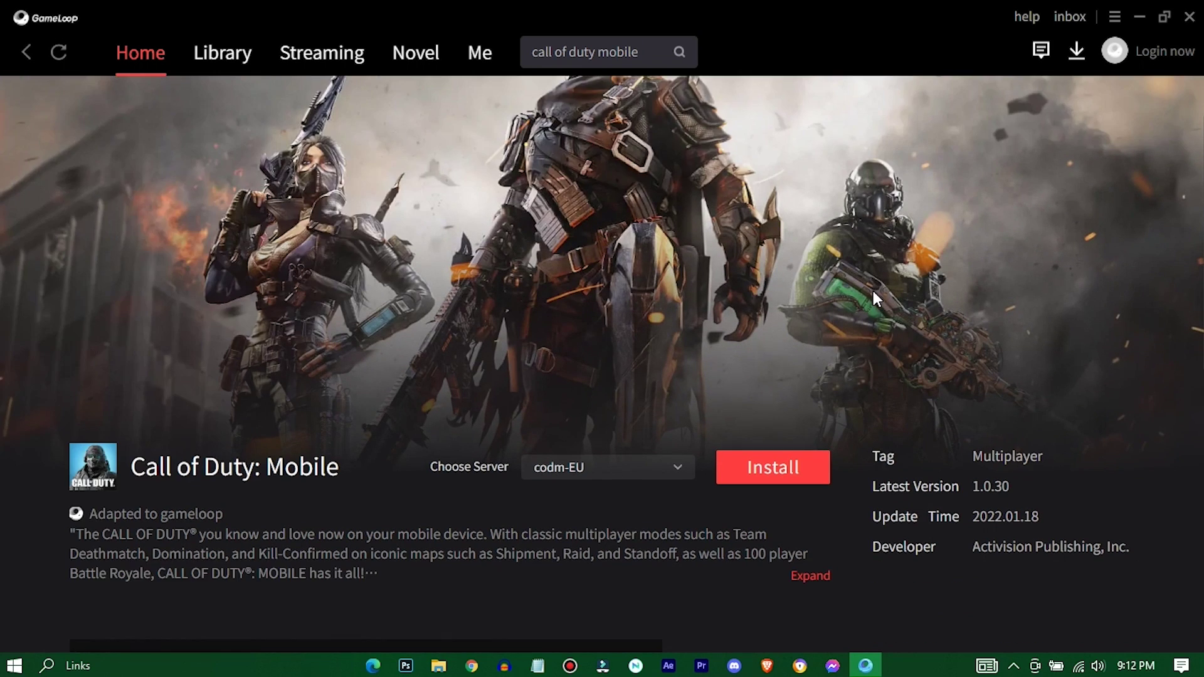
{"action": "scroll", "coordinate": [781, 475], "scroll_direction": "down", "scroll_amount": 6}
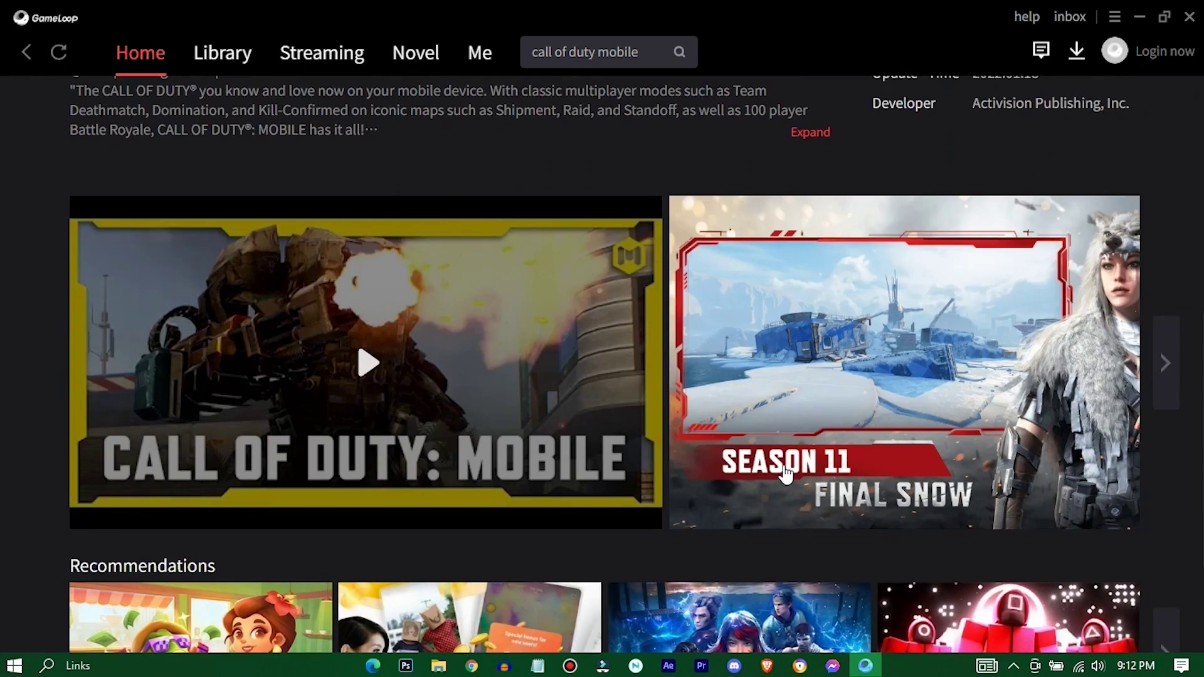
{"action": "scroll", "coordinate": [784, 475], "scroll_direction": "up", "scroll_amount": 4}
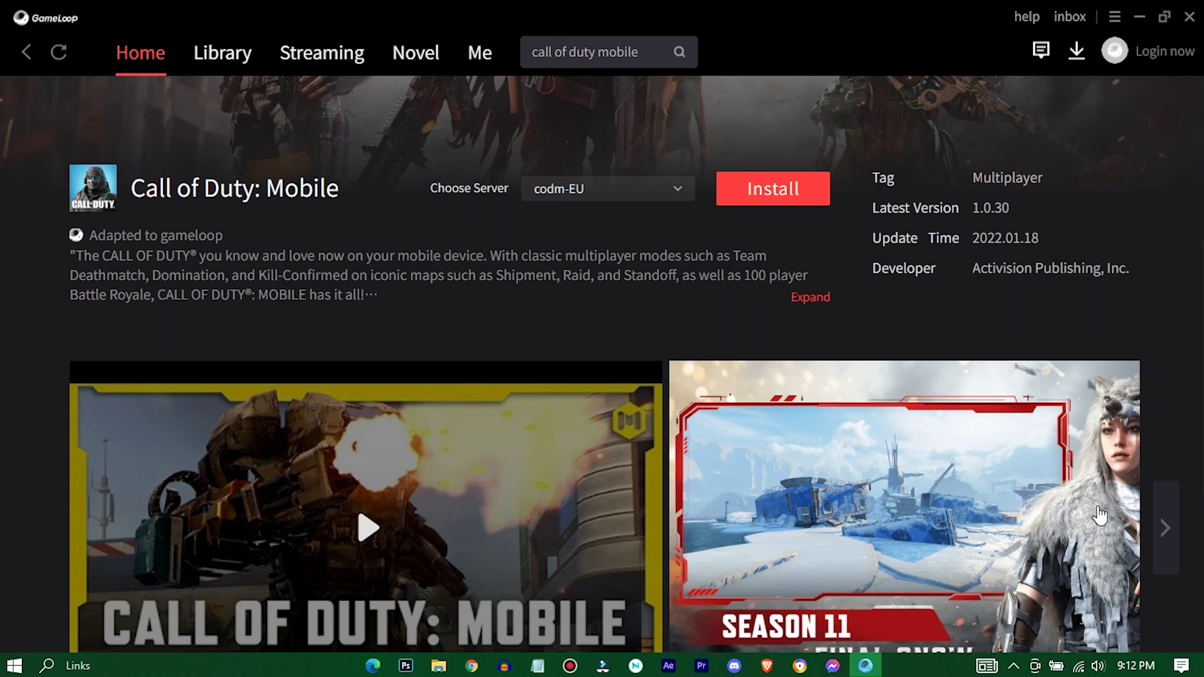
{"action": "left_click", "coordinate": [1167, 526]}
{"action": "left_click", "coordinate": [1167, 527]}
{"action": "left_click", "coordinate": [1168, 527]}
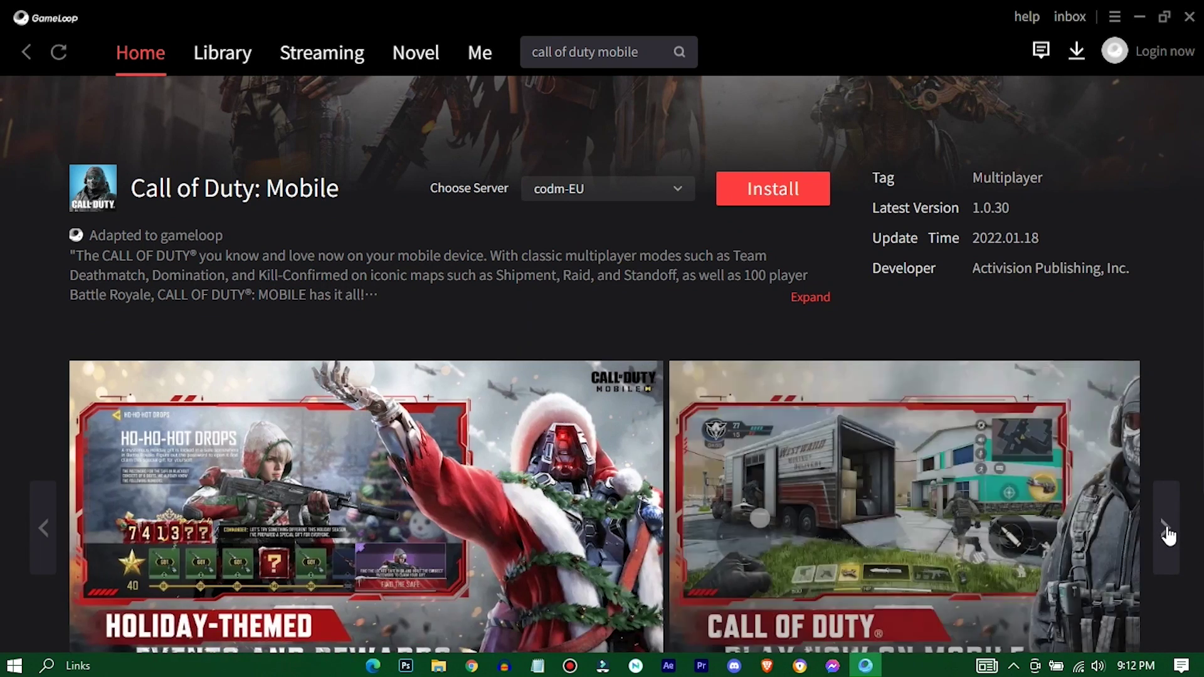
{"action": "scroll", "coordinate": [1167, 534], "scroll_direction": "up", "scroll_amount": 2}
{"action": "scroll", "coordinate": [1168, 534], "scroll_direction": "up", "scroll_amount": 4}
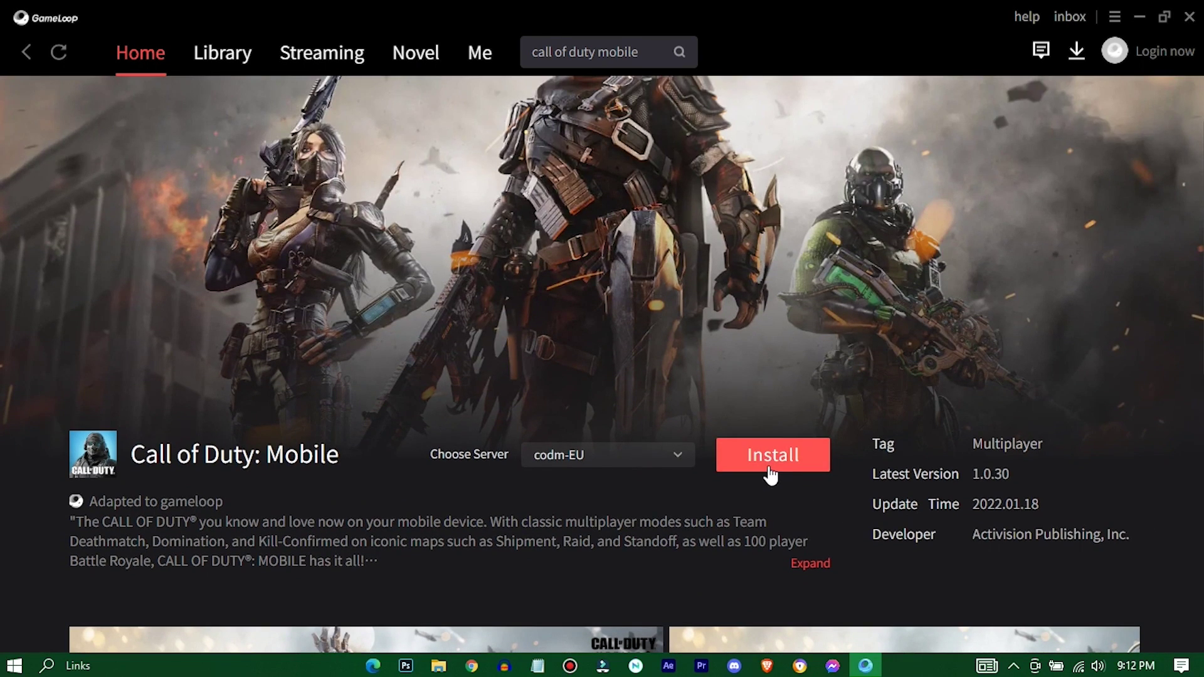
{"action": "left_click", "coordinate": [738, 458]}
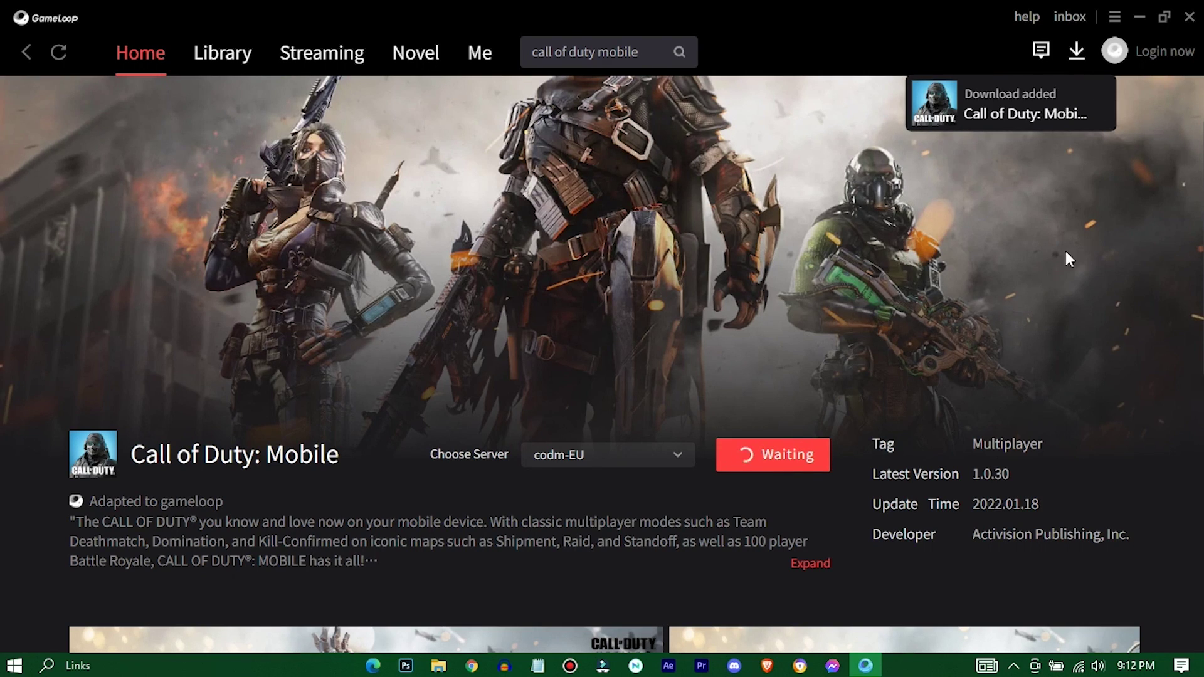
{"action": "left_click", "coordinate": [1076, 53]}
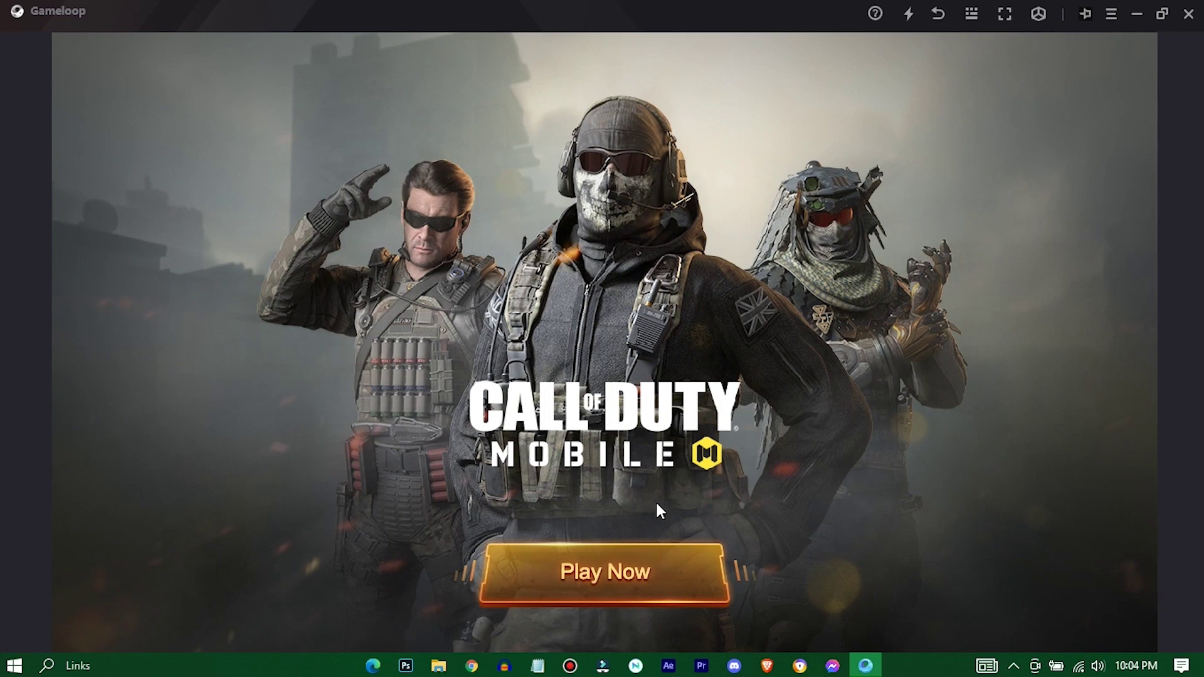
Step: Launch Call of Duty: Mobile past the controls tips and go full screen with F11
{"action": "left_click", "coordinate": [586, 585]}
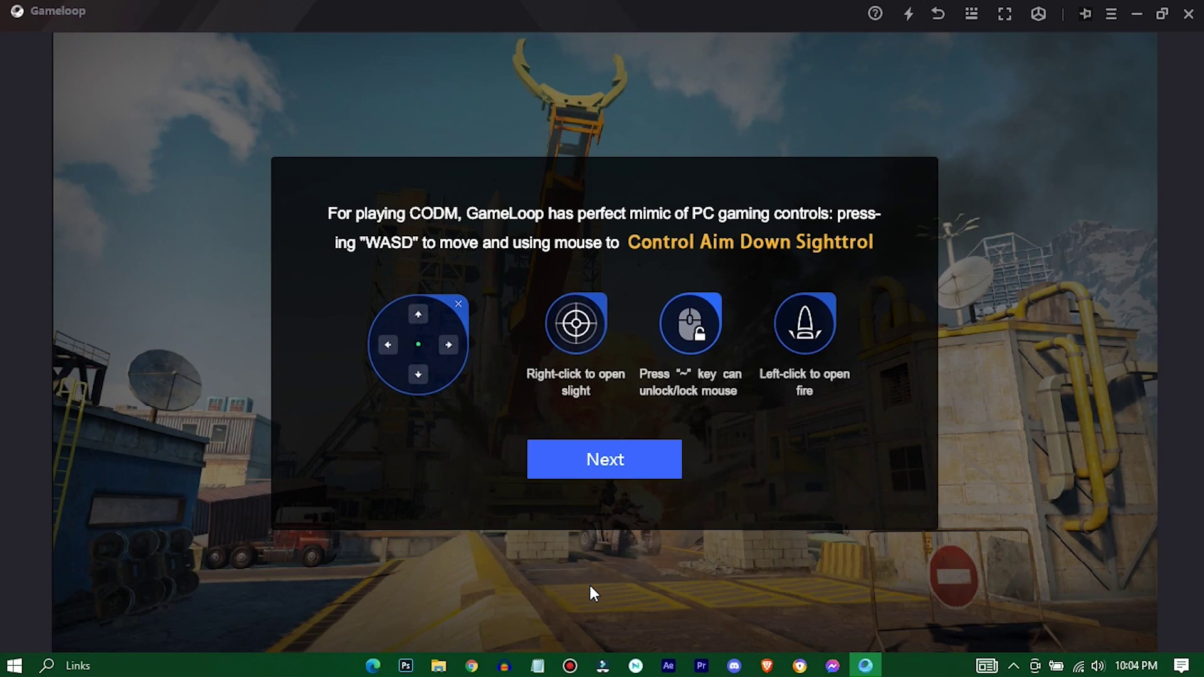
{"action": "left_click", "coordinate": [581, 457]}
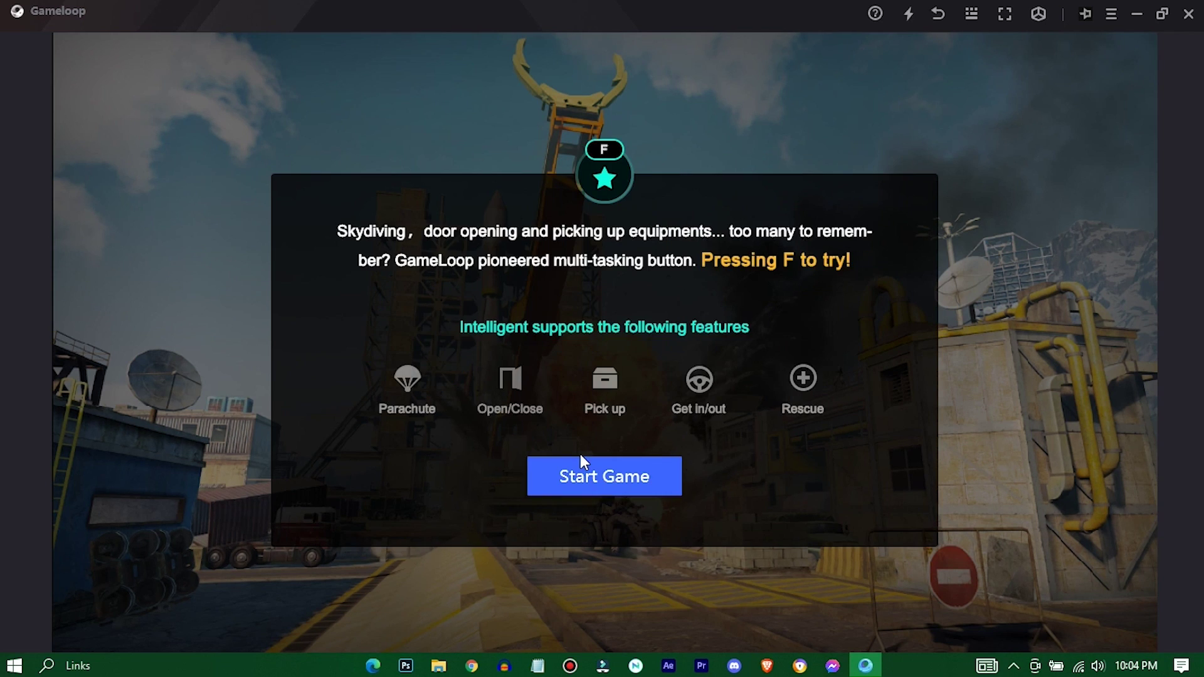
{"action": "left_click", "coordinate": [656, 476]}
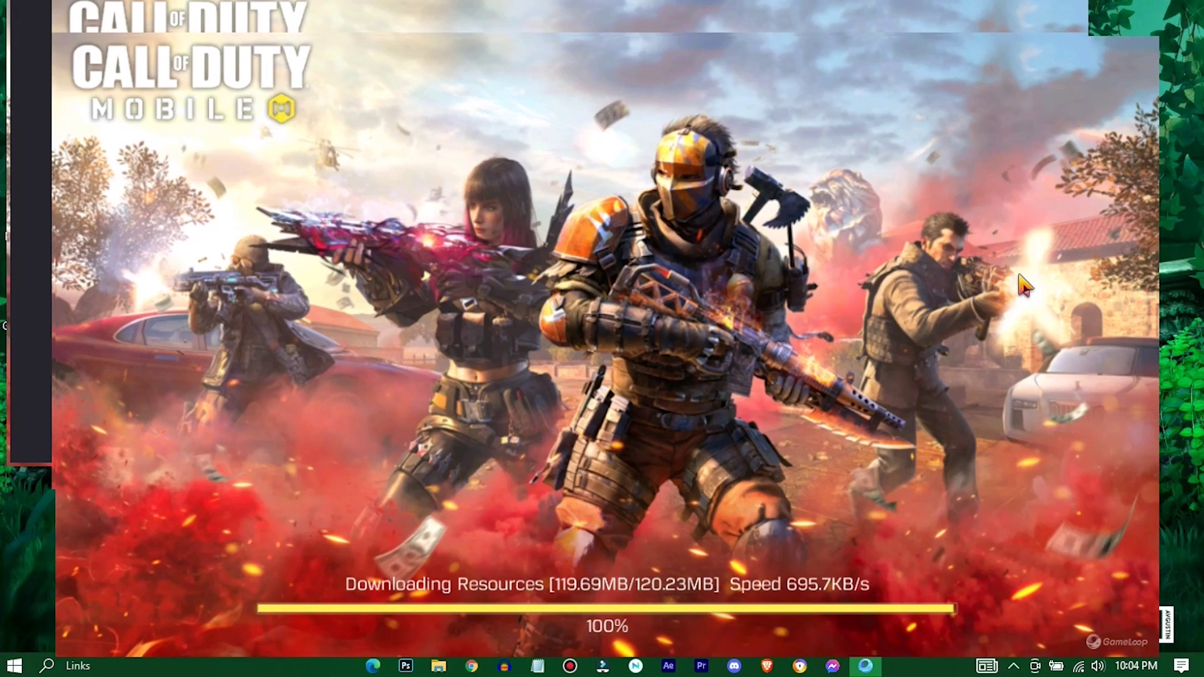
{"action": "key", "text": "F11"}
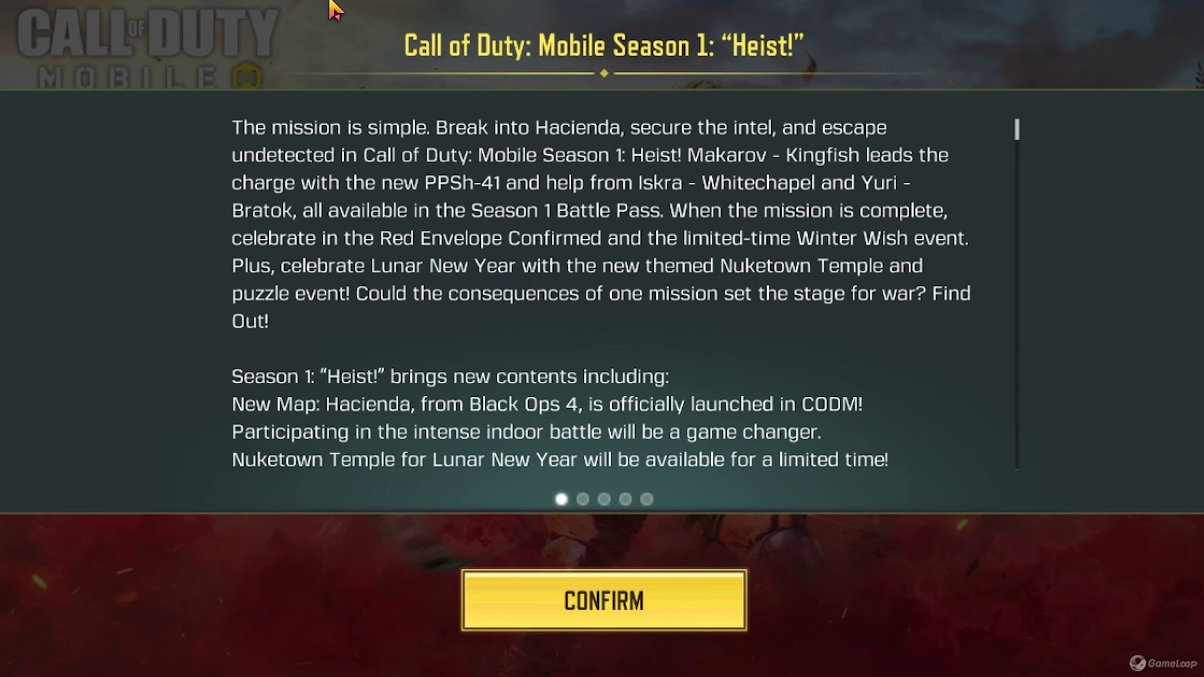
Step: Scroll through the Season 1 'Heist!' announcement and confirm it
{"action": "scroll", "coordinate": [807, 298], "scroll_direction": "down", "scroll_amount": 15}
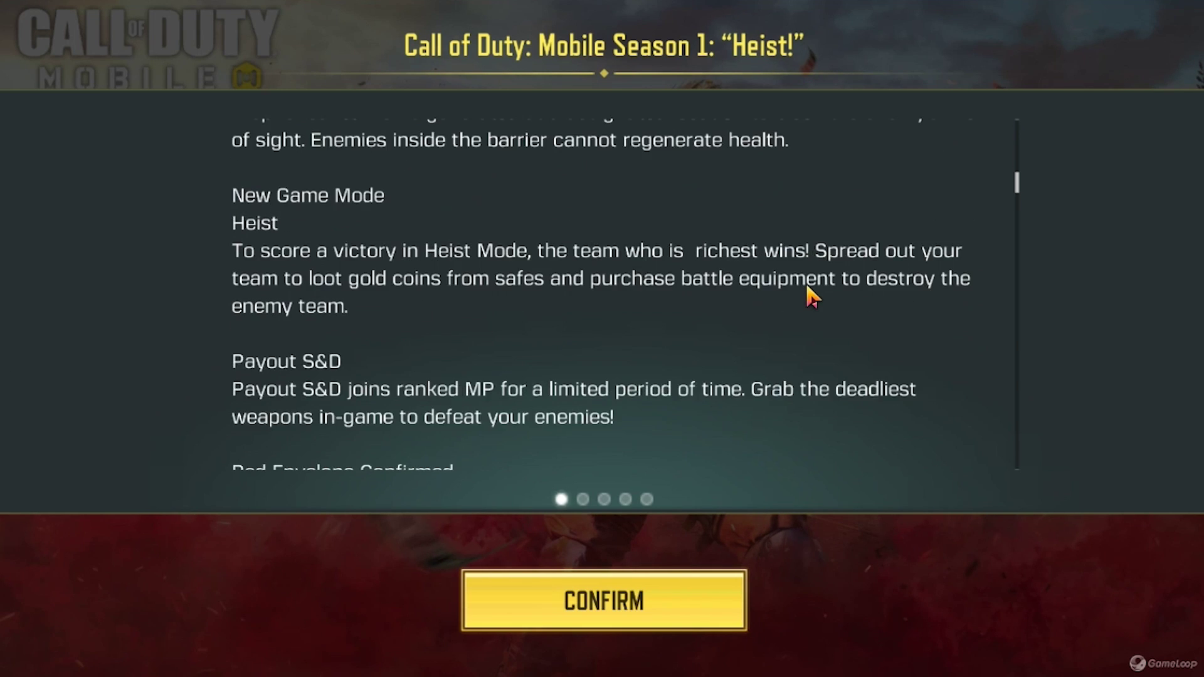
{"action": "scroll", "coordinate": [807, 295], "scroll_direction": "down", "scroll_amount": 20}
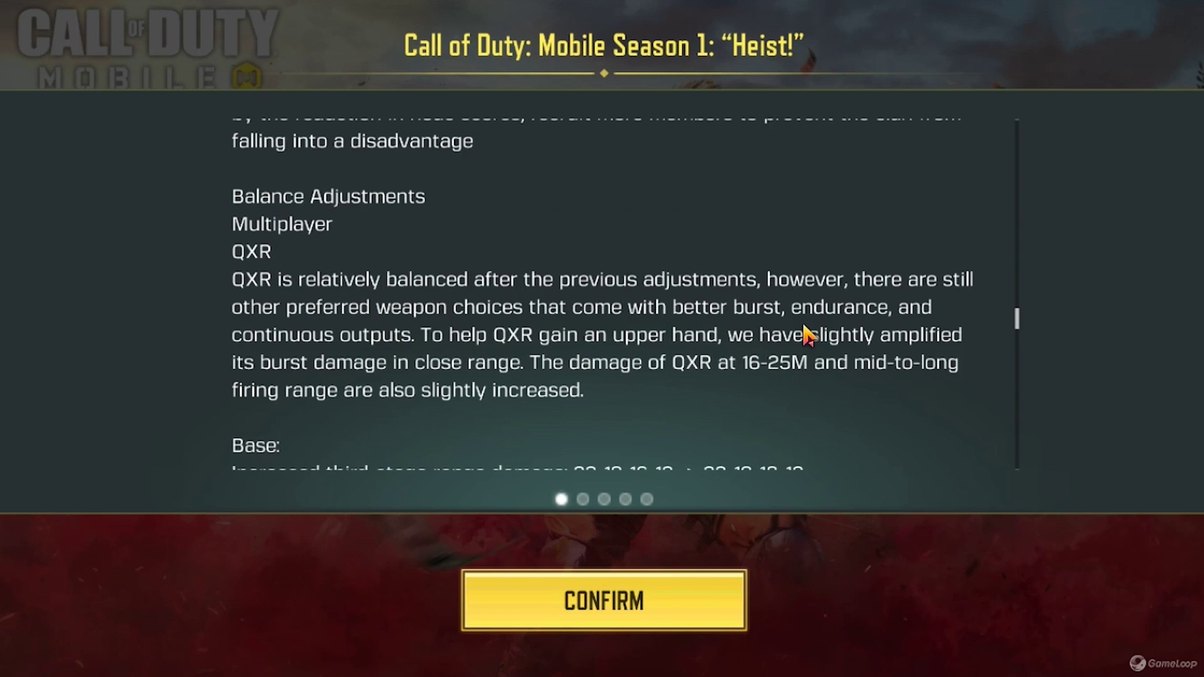
{"action": "scroll", "coordinate": [807, 344], "scroll_direction": "down", "scroll_amount": 20}
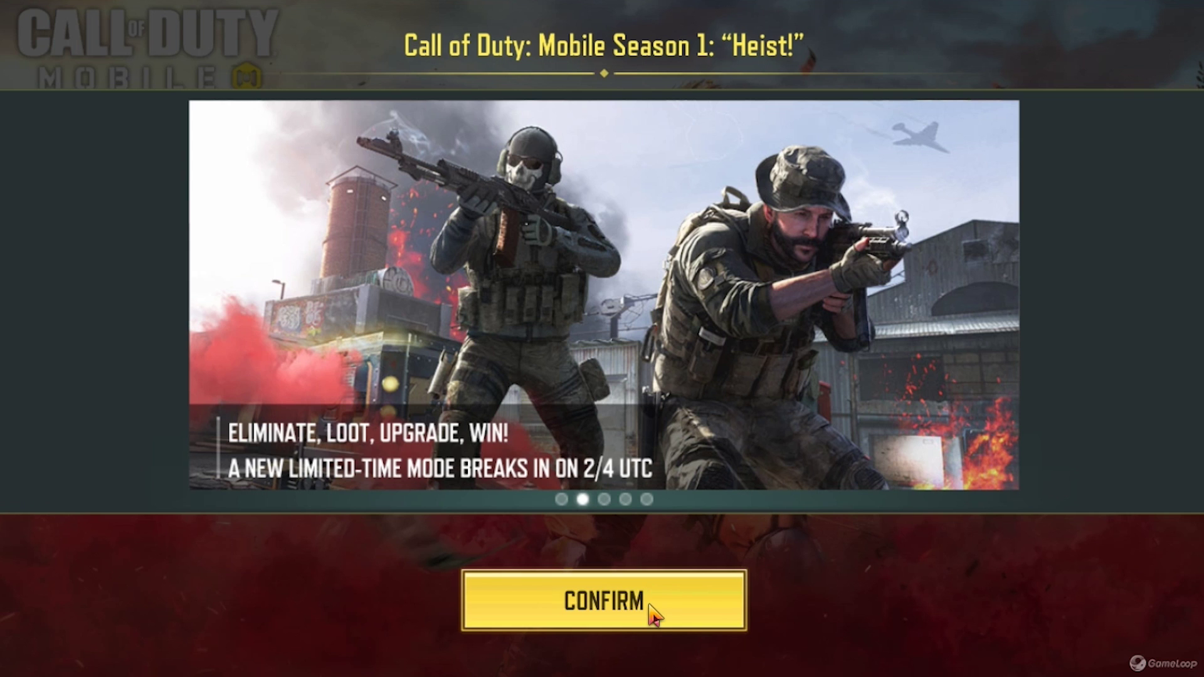
{"action": "left_click", "coordinate": [650, 607]}
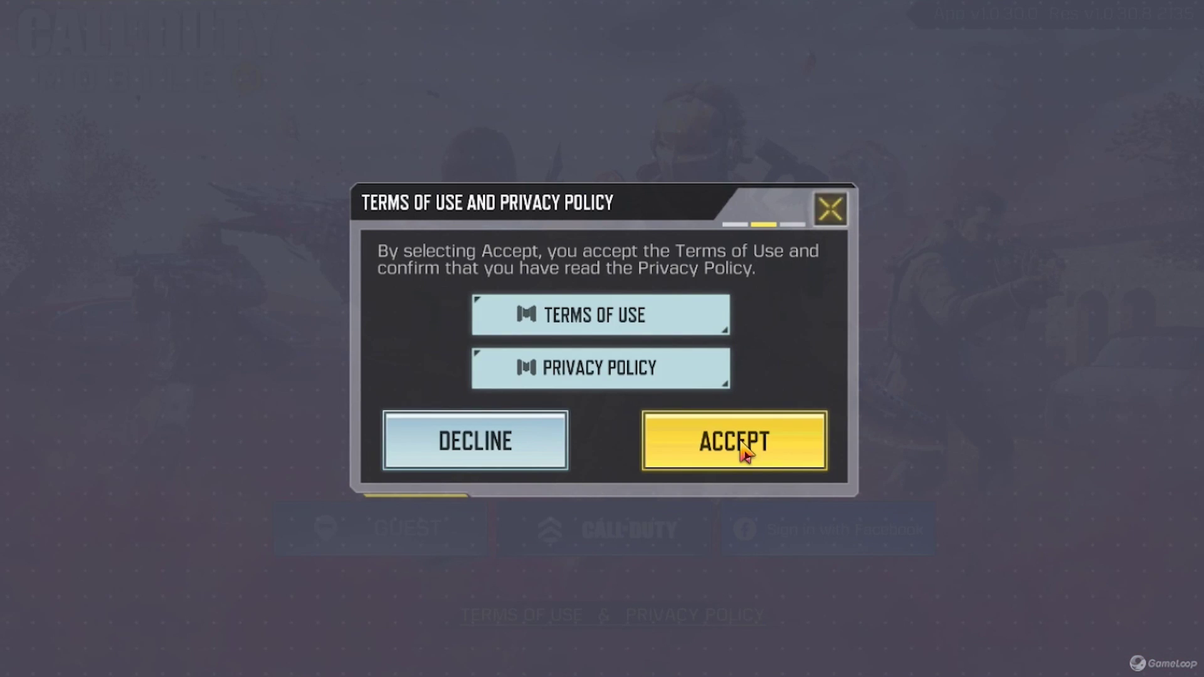
Step: Accept the terms of use and privacy policy, then begin logging in
{"action": "left_click", "coordinate": [750, 450]}
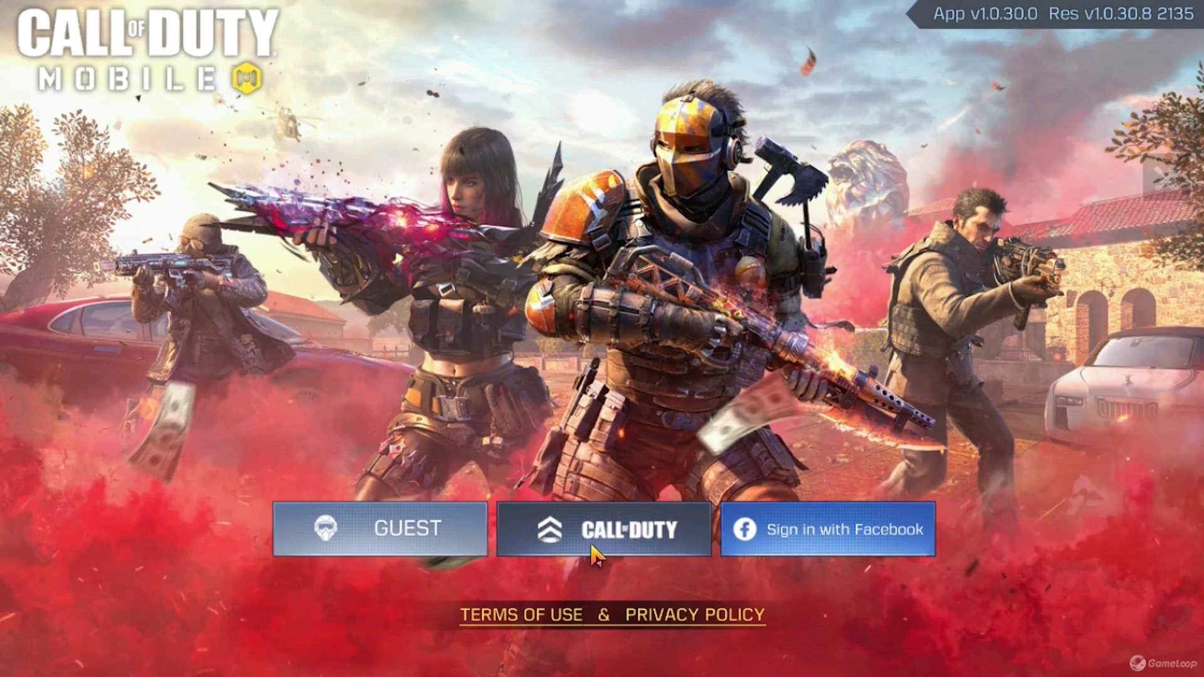
{"action": "left_click", "coordinate": [354, 528]}
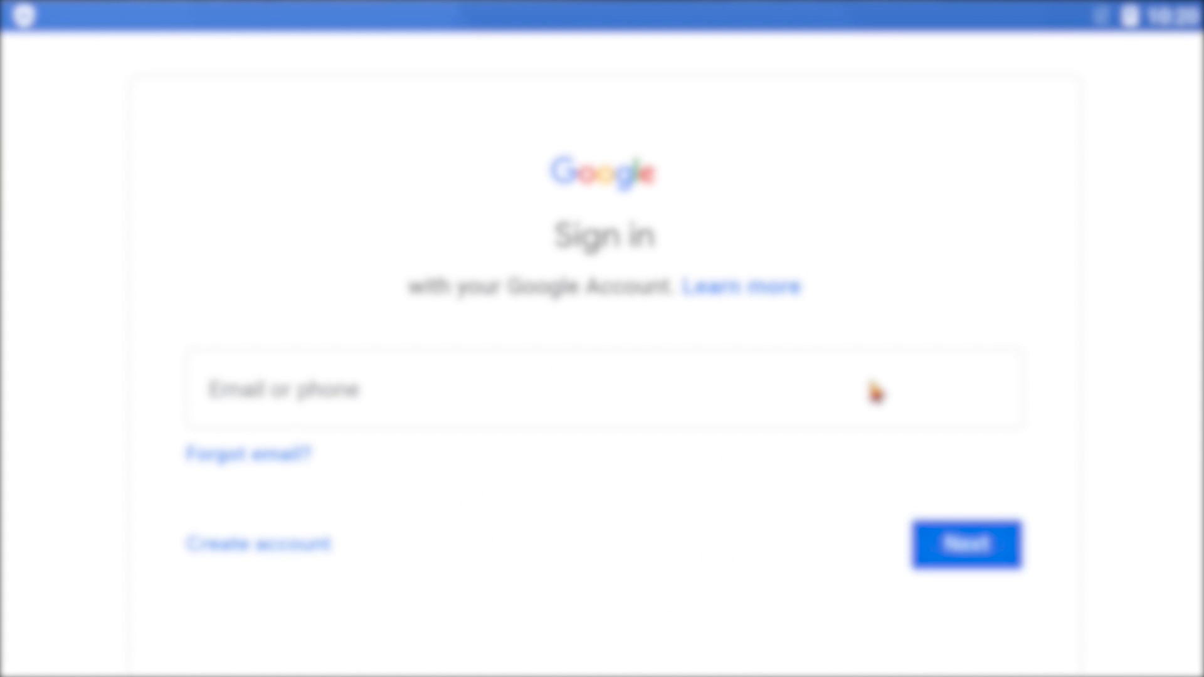
Step: Sign in to Google with the account e-mail and password, retyping the mistyped password
{"action": "left_click", "coordinate": [874, 392]}
{"action": "left_click", "coordinate": [956, 561]}
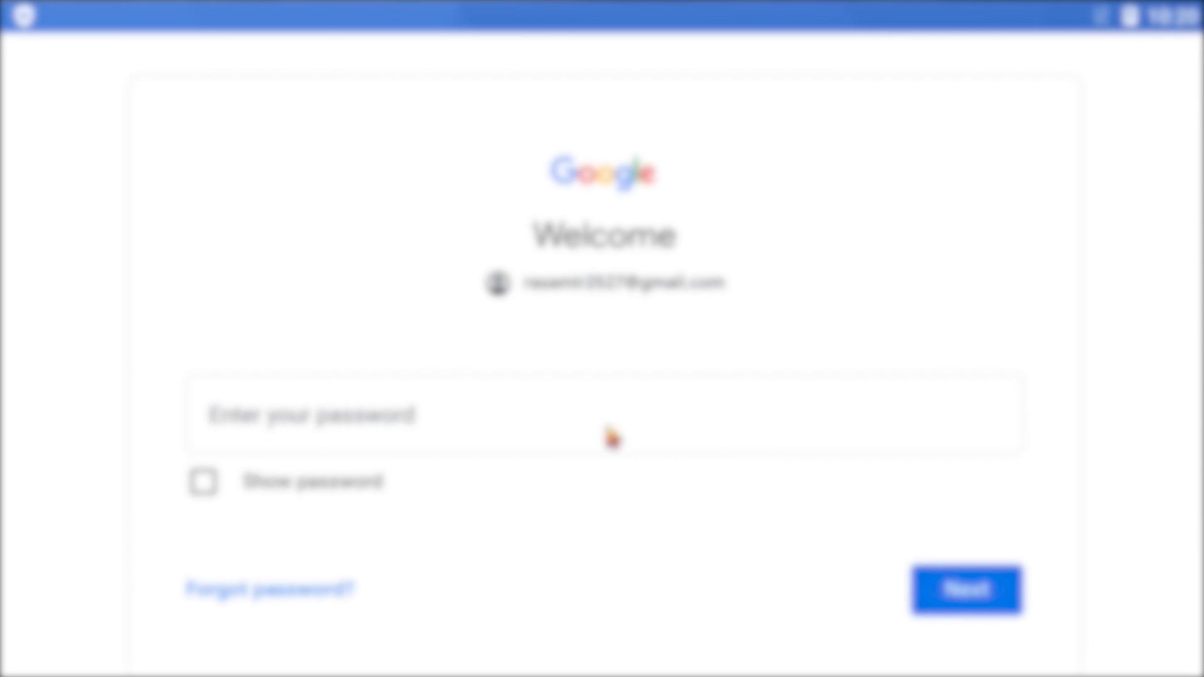
{"action": "type", "text": "**********"}
{"action": "key", "text": "ctrl+a"}
{"action": "key", "text": "BackSpace"}
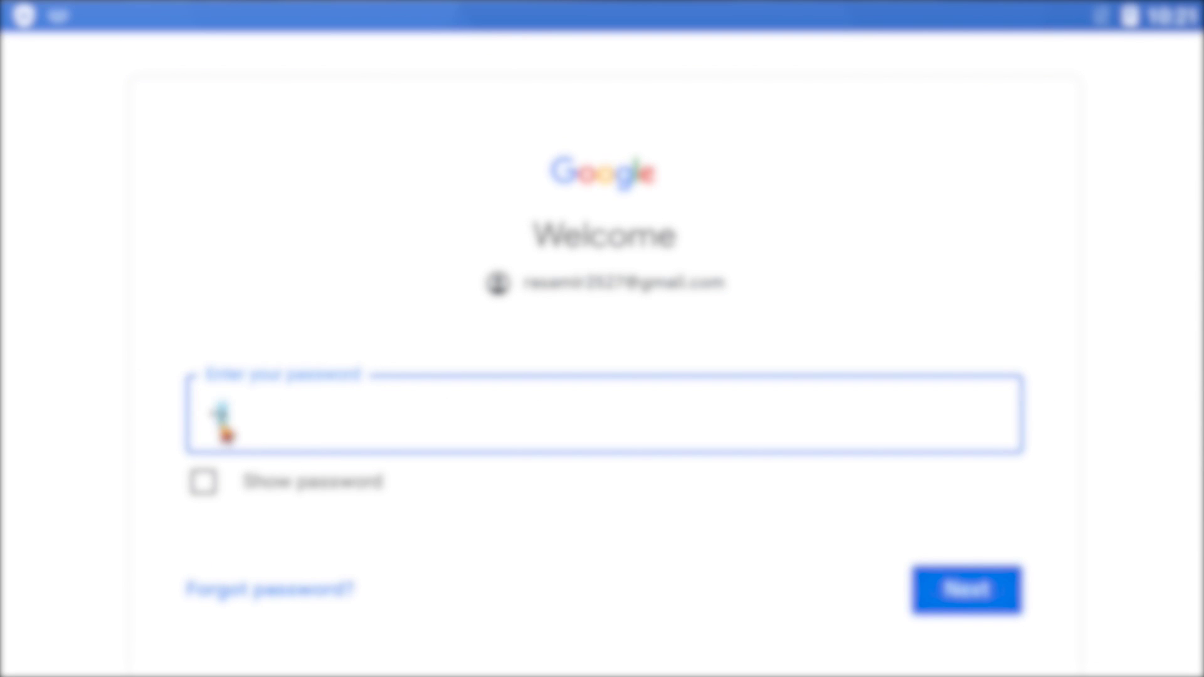
{"action": "type", "text": "**********"}
{"action": "left_click", "coordinate": [969, 592]}
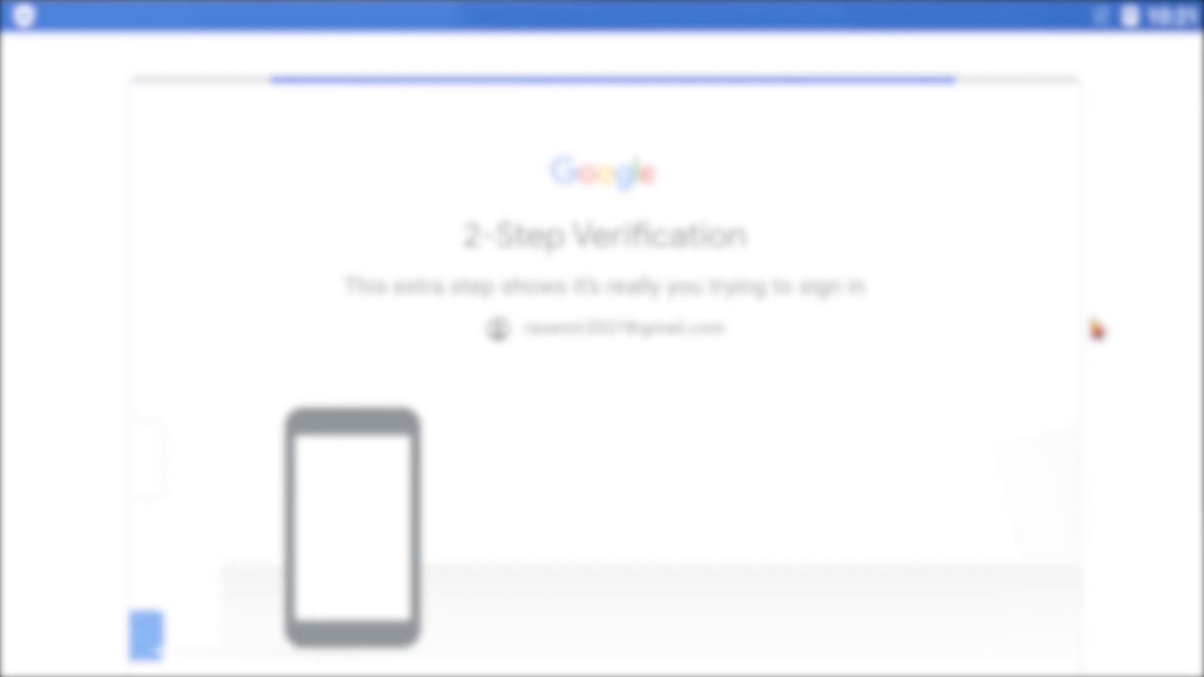
Step: Agree to Google's terms and accept the Google services agreement to finish signing in
{"action": "scroll", "coordinate": [1096, 330], "scroll_direction": "down", "scroll_amount": 4}
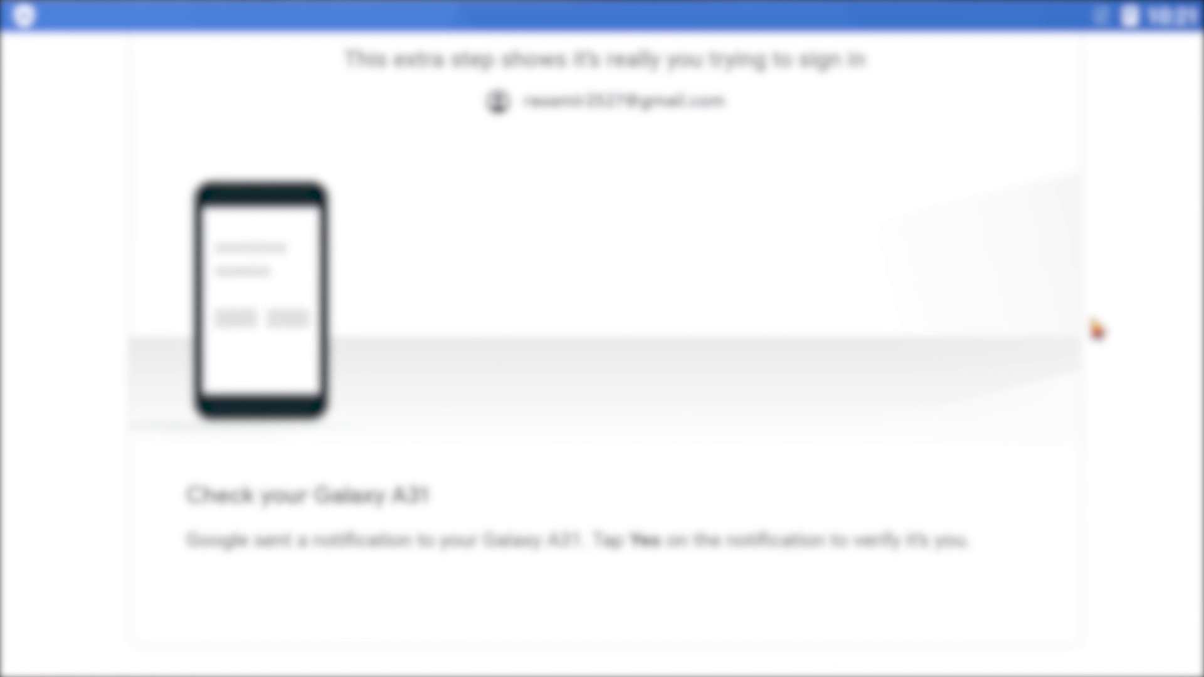
{"action": "left_click", "coordinate": [987, 642]}
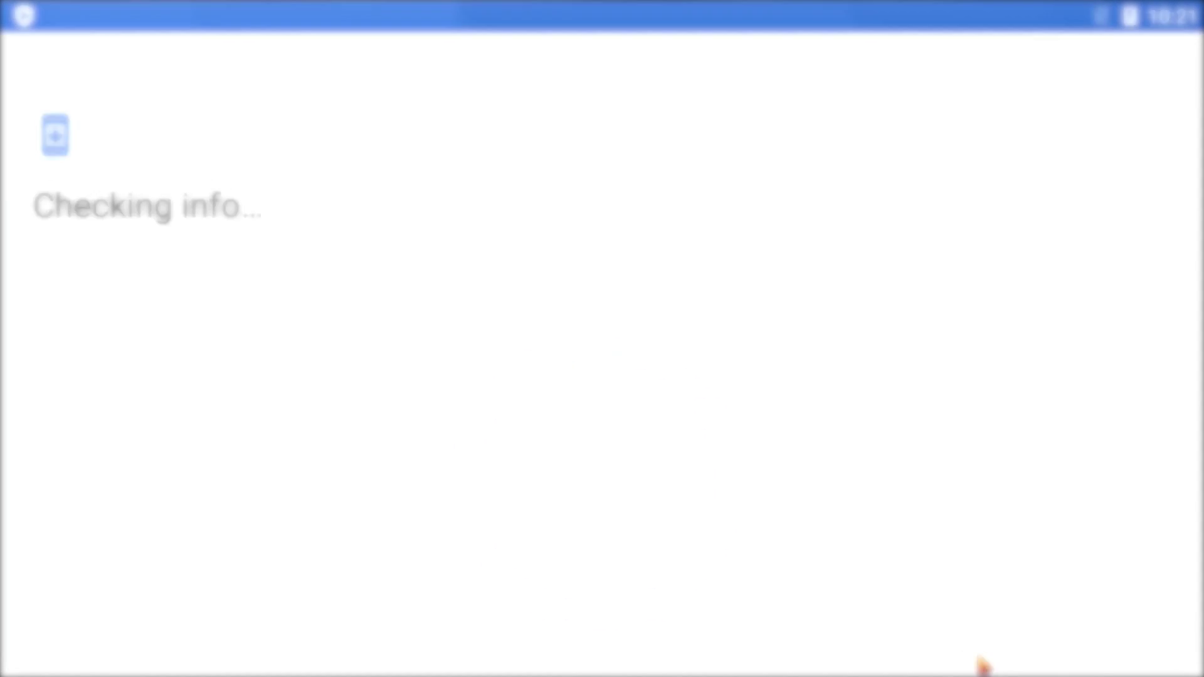
{"action": "left_click", "coordinate": [1111, 629]}
{"action": "left_click", "coordinate": [1111, 629]}
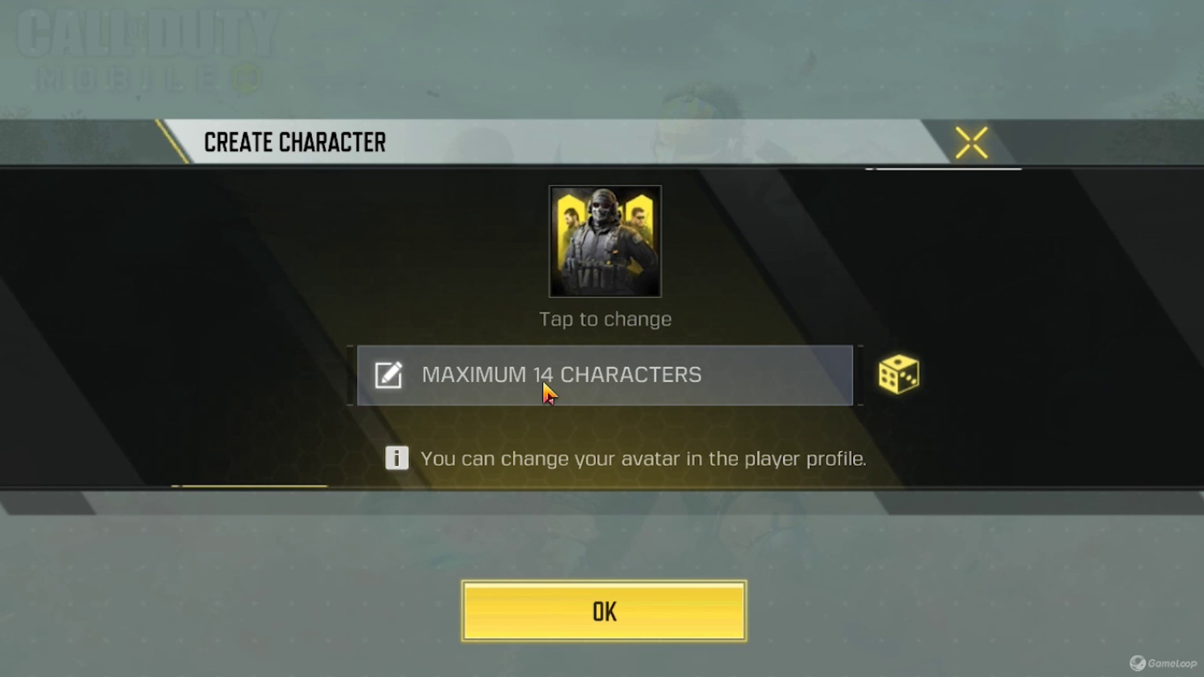
Step: Enter the chosen character name in the Create Character dialog's name field
{"action": "left_click", "coordinate": [545, 389]}
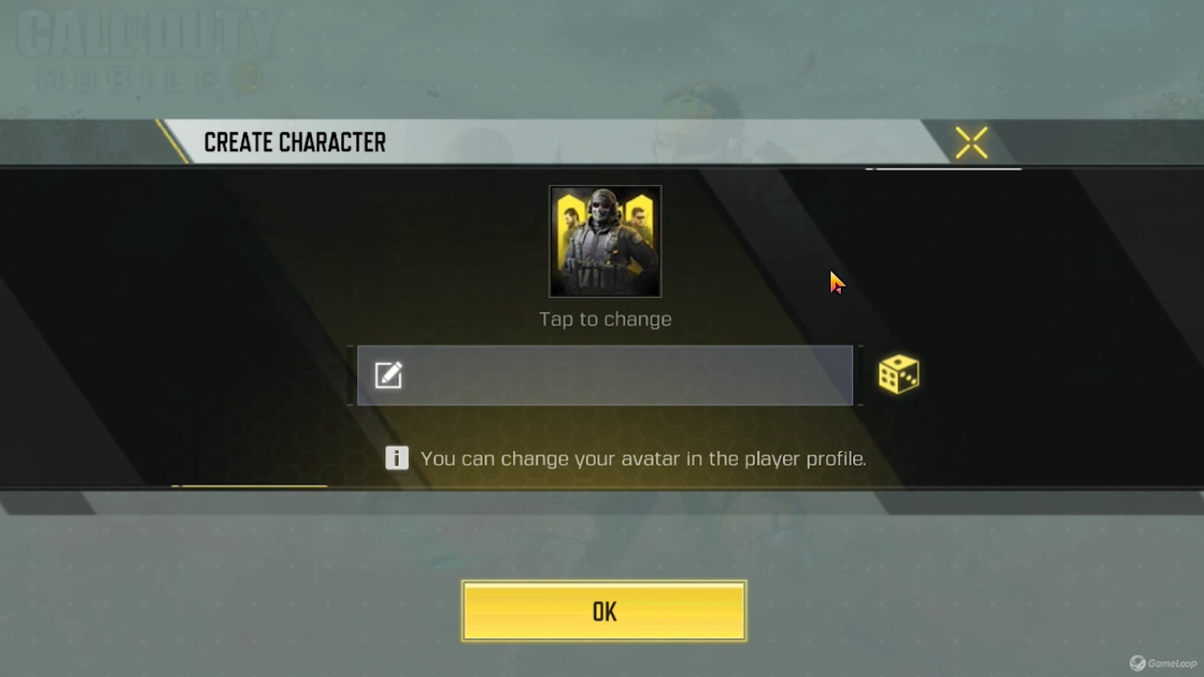
{"action": "type", "text": "ra176527"}
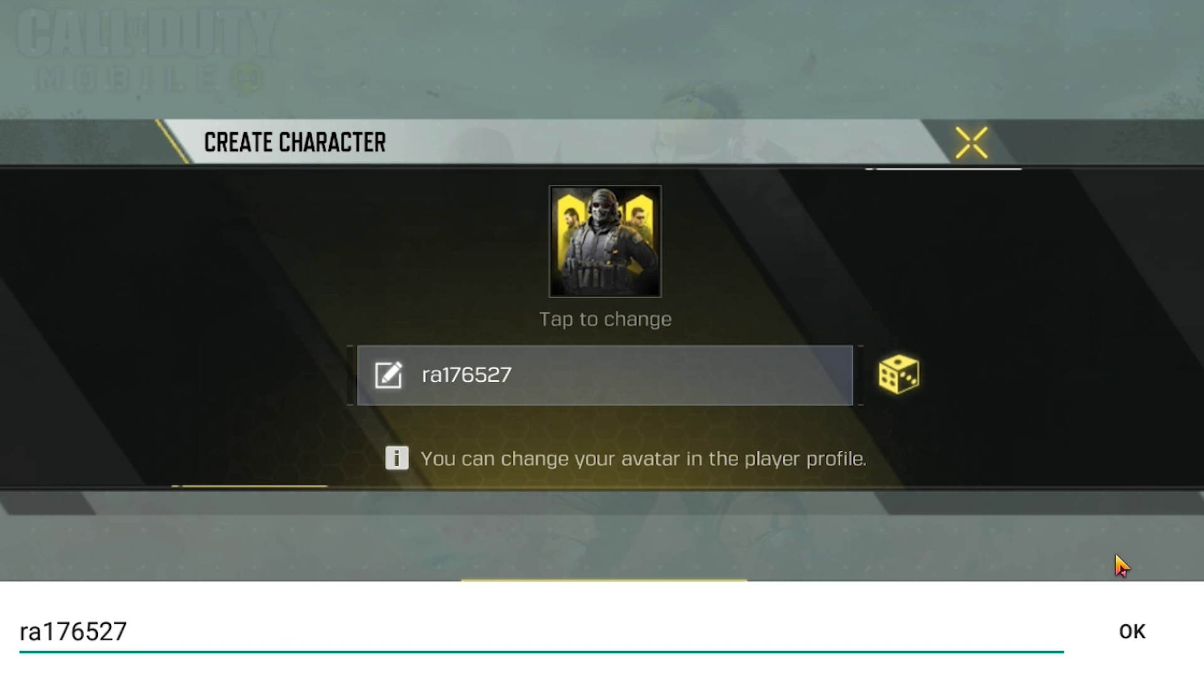